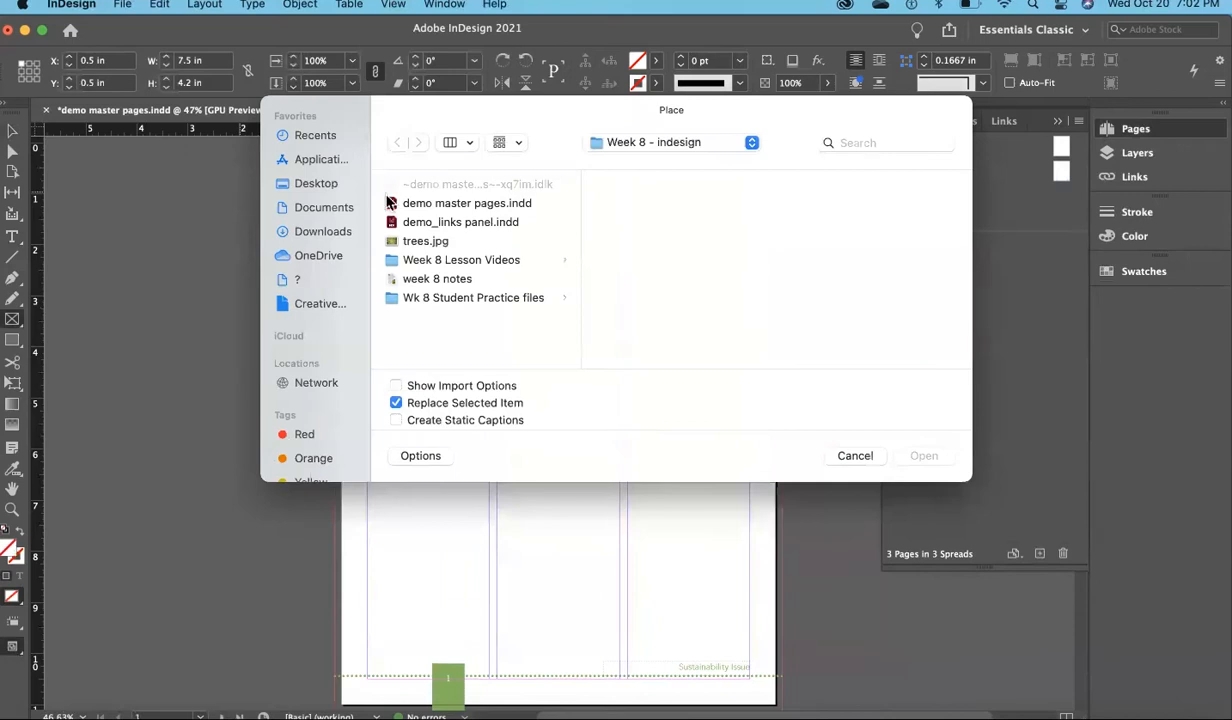
Place trees.jpg into the empty picture frame across the upper part of page 1.
click(425, 241)
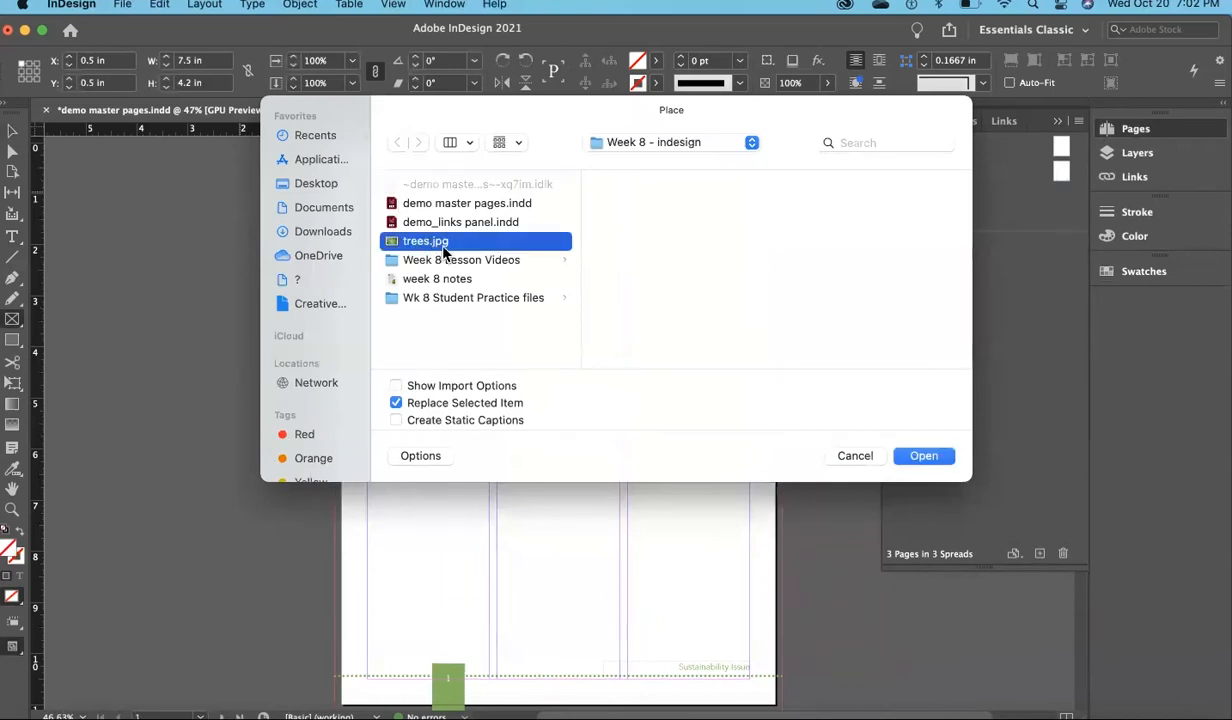
click(920, 461)
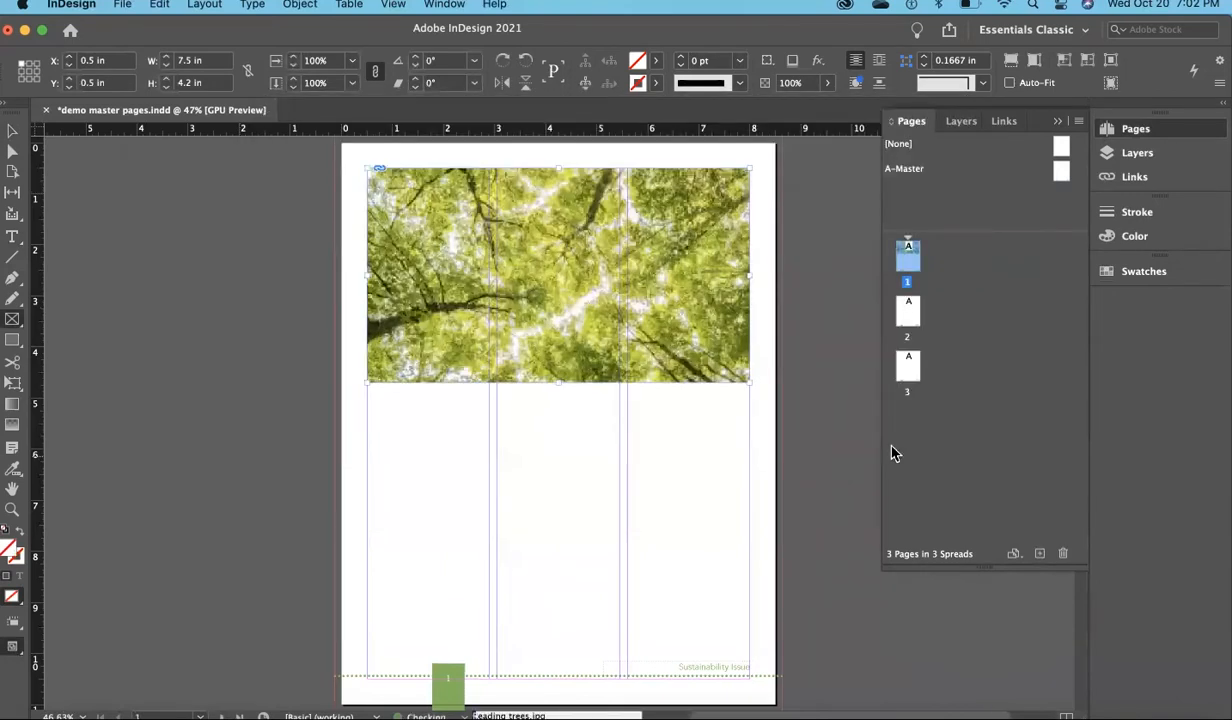
click(14, 154)
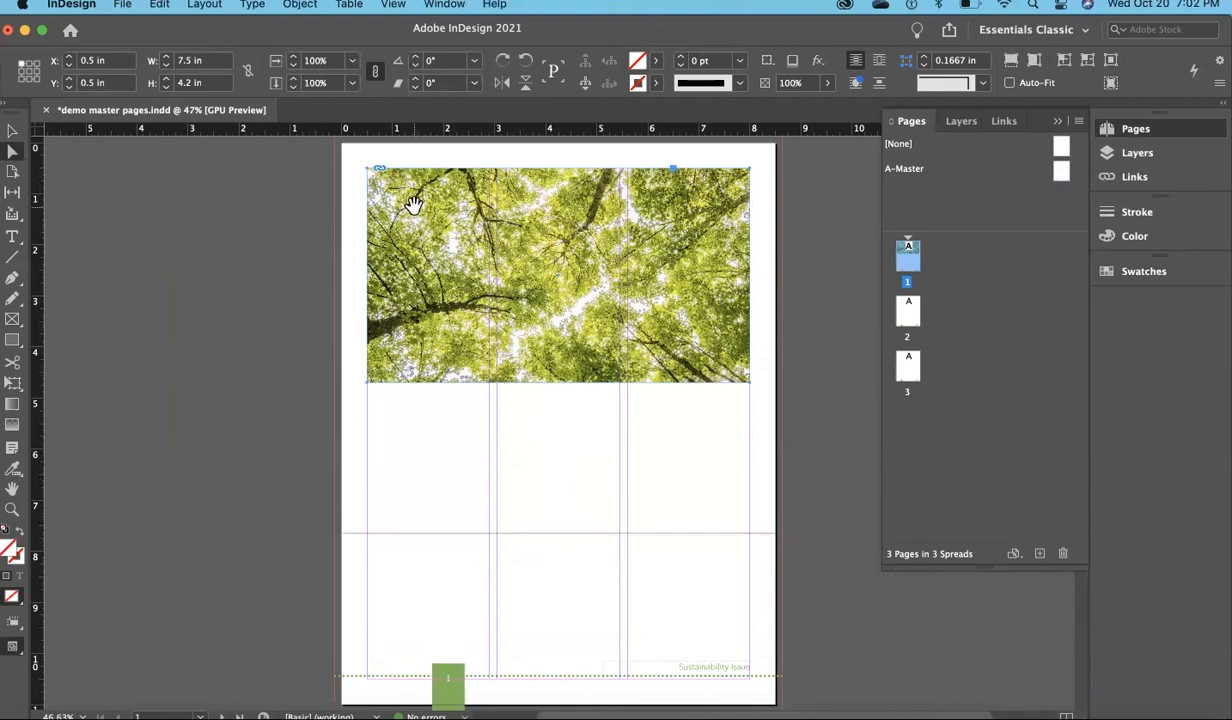
click(12, 130)
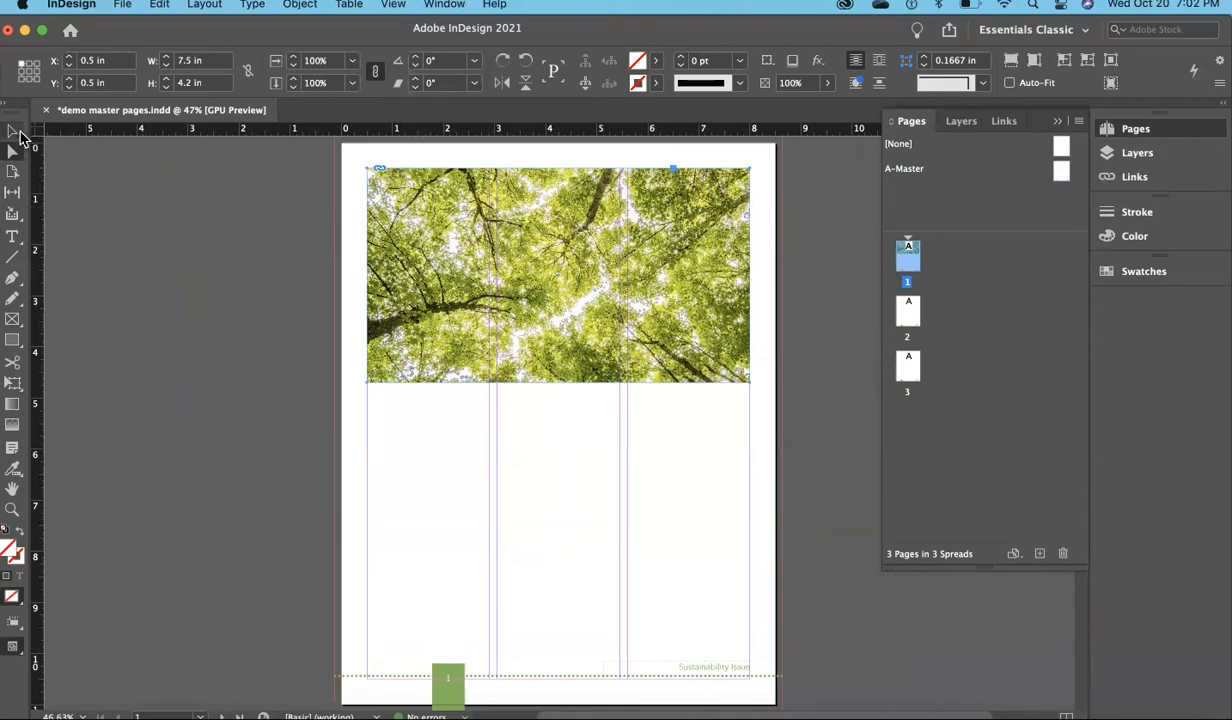
click(305, 222)
click(527, 240)
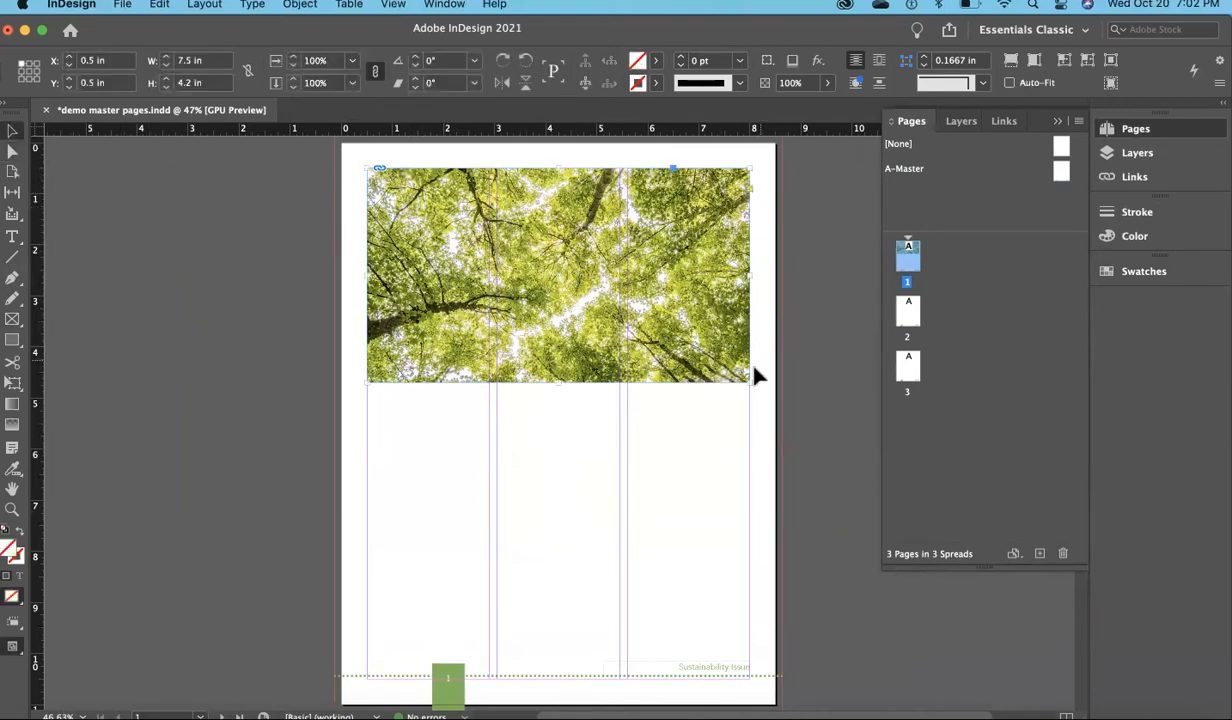
Select the tree photo inside its frame and fit the content proportionally.
click(12, 151)
click(458, 219)
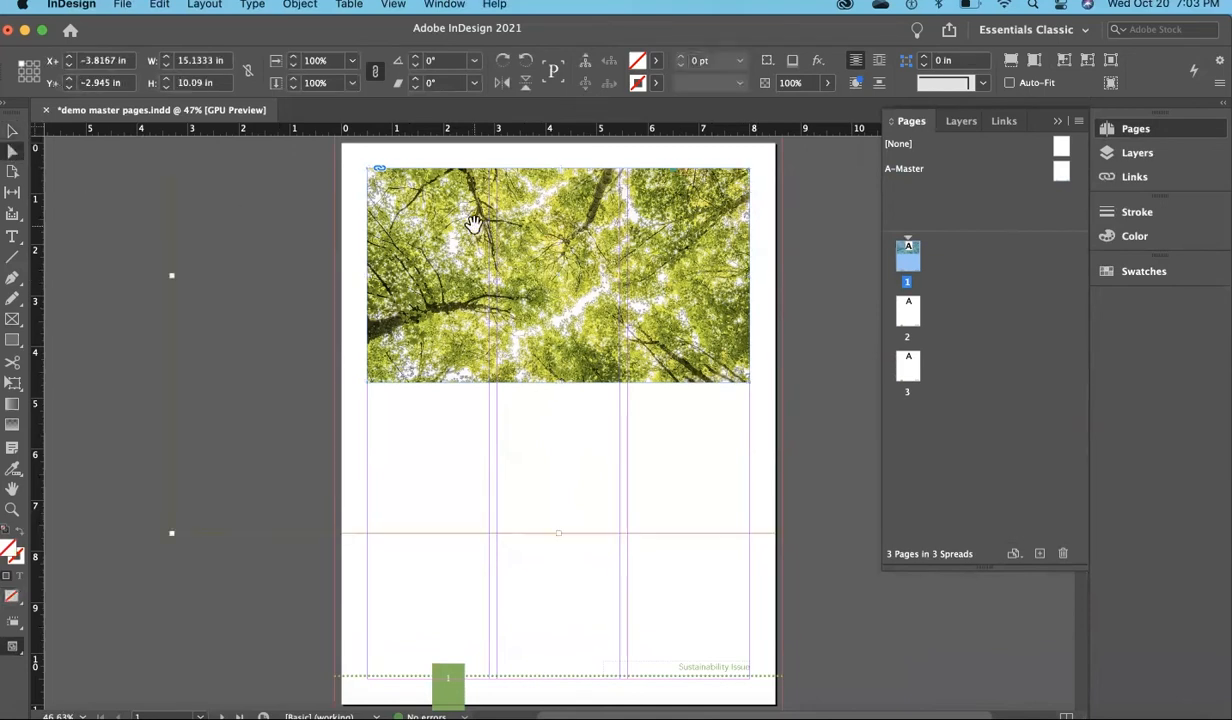
key(super+minus)
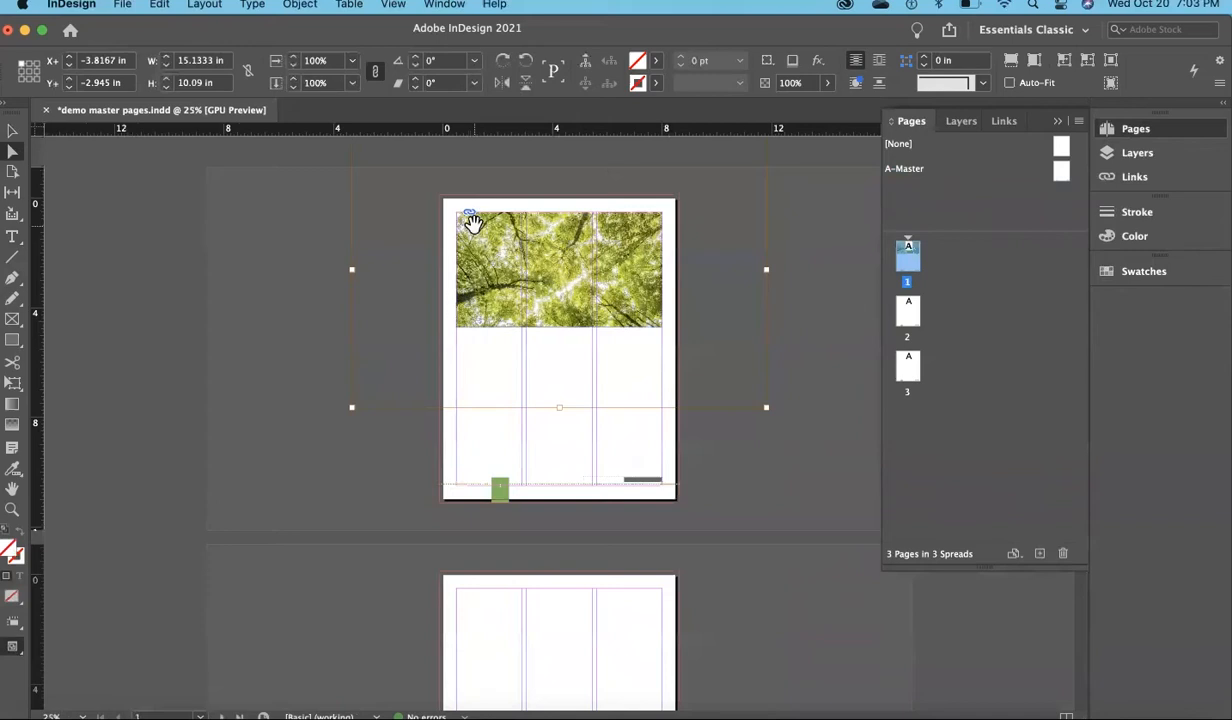
key(super+minus)
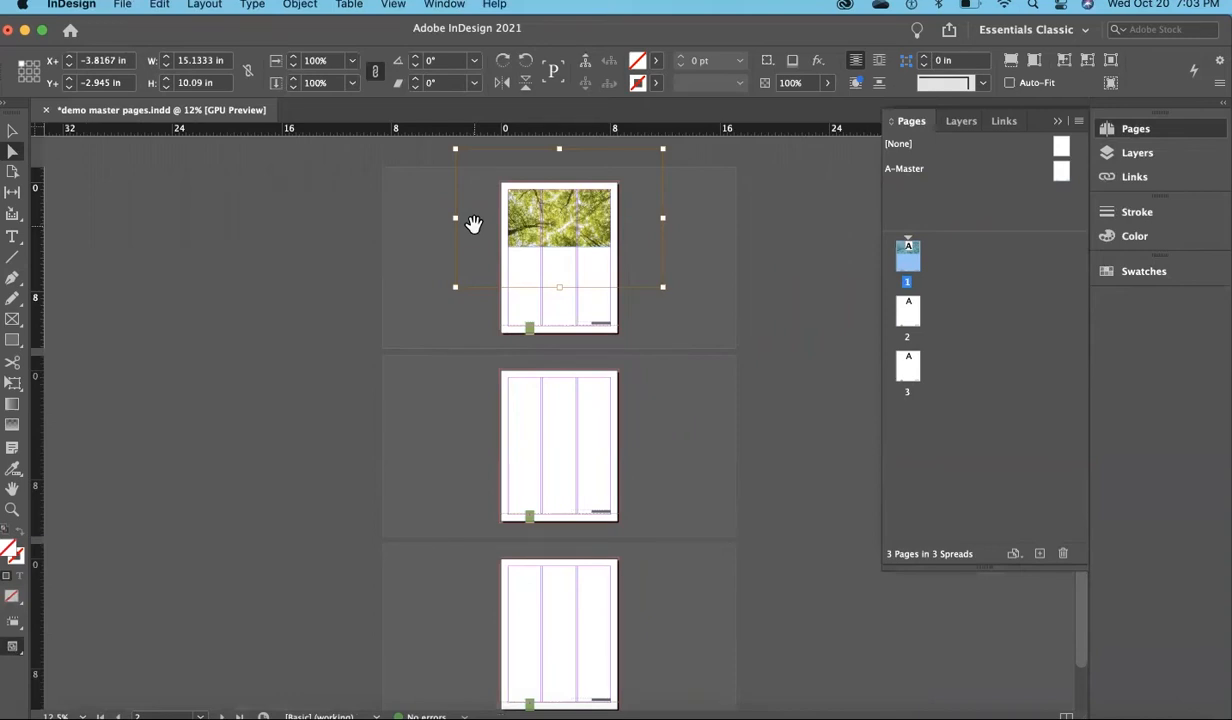
key(super+0)
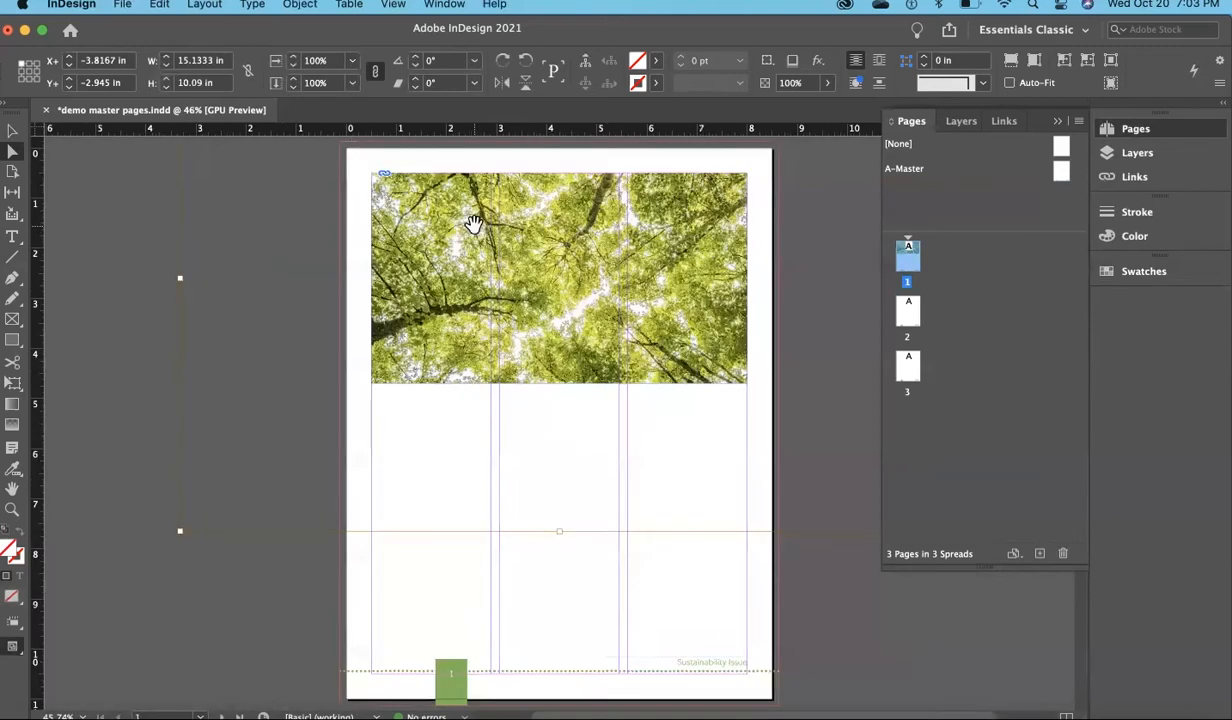
right_click(527, 216)
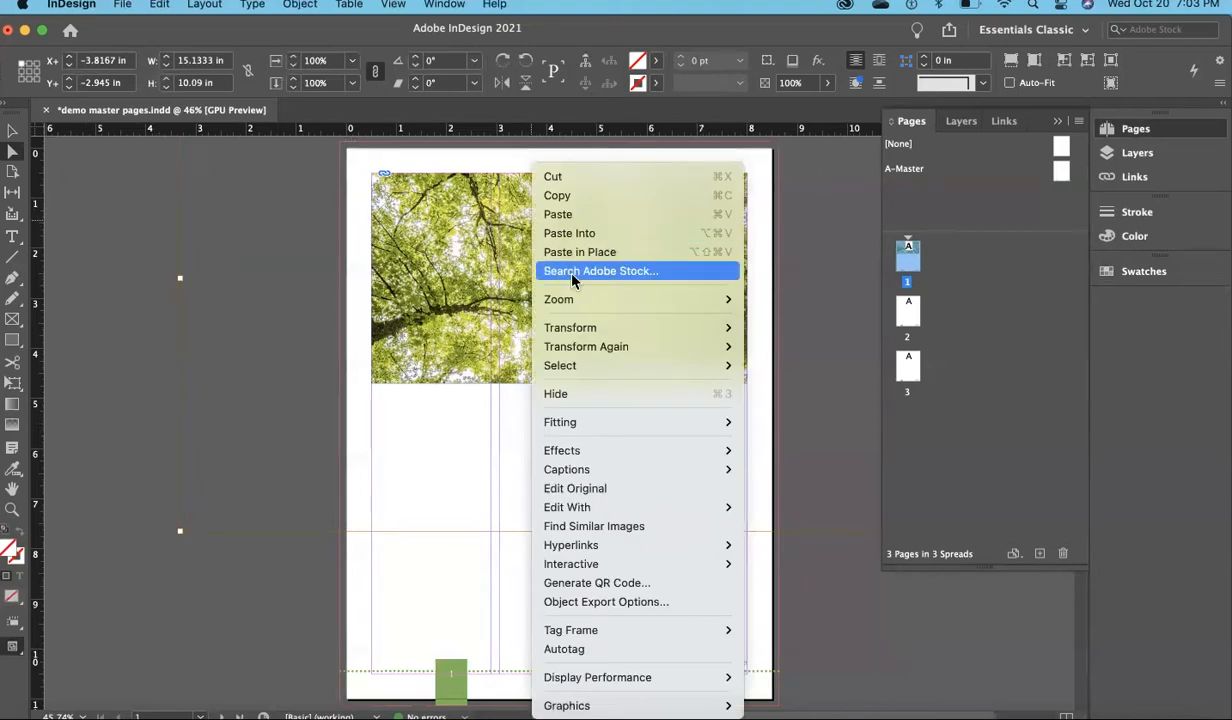
mouse_move(617, 428)
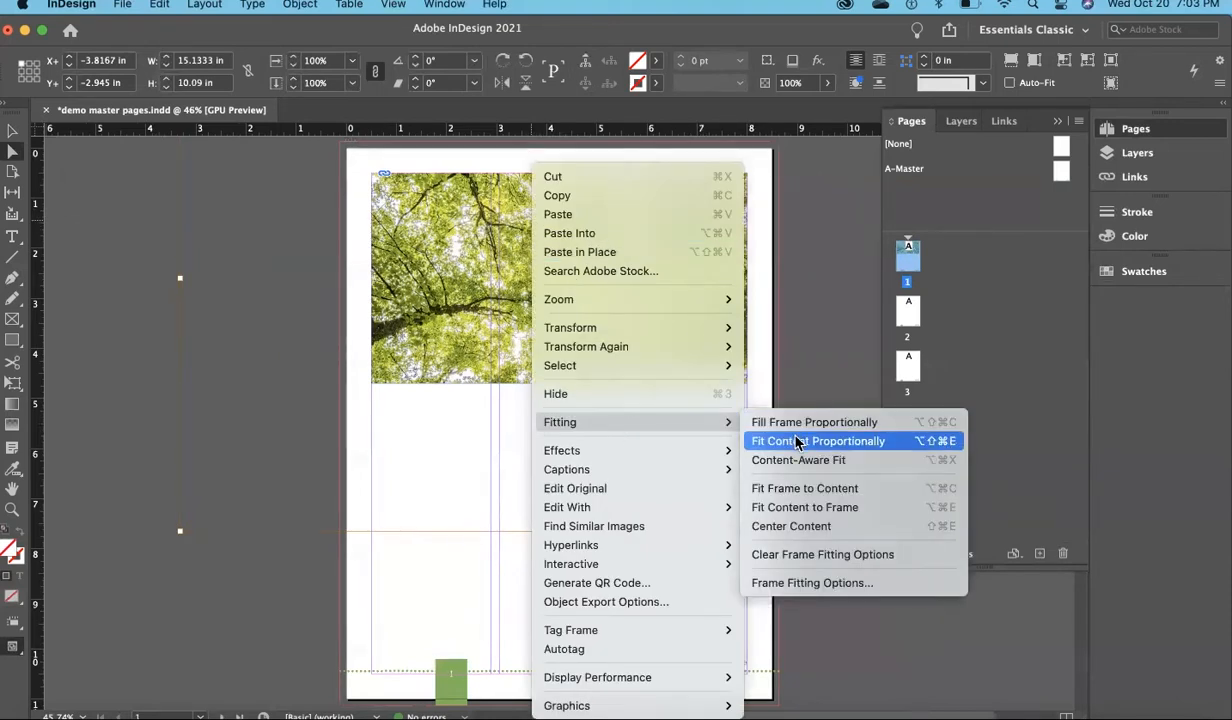
click(940, 442)
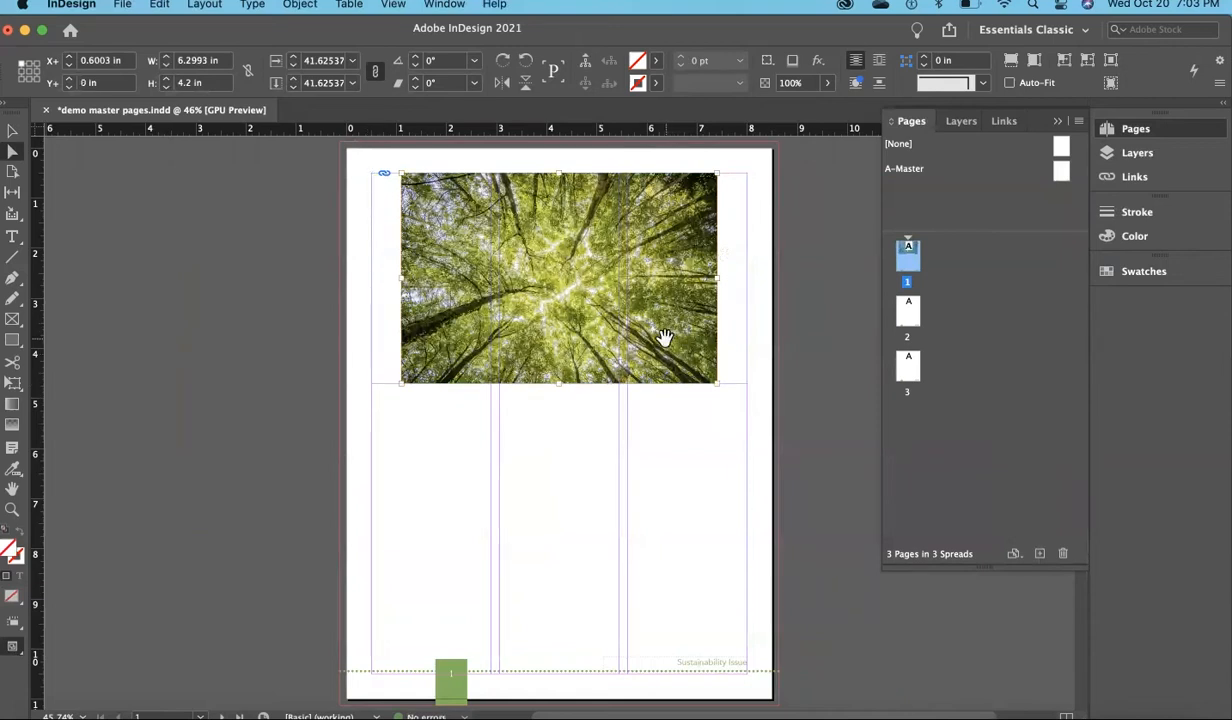
Scale the tree photo proportionally to about 7.5 in wide to fill its frame, and shift it up about 0.4 in within the frame.
click(11, 155)
drag(718, 387, 737, 406)
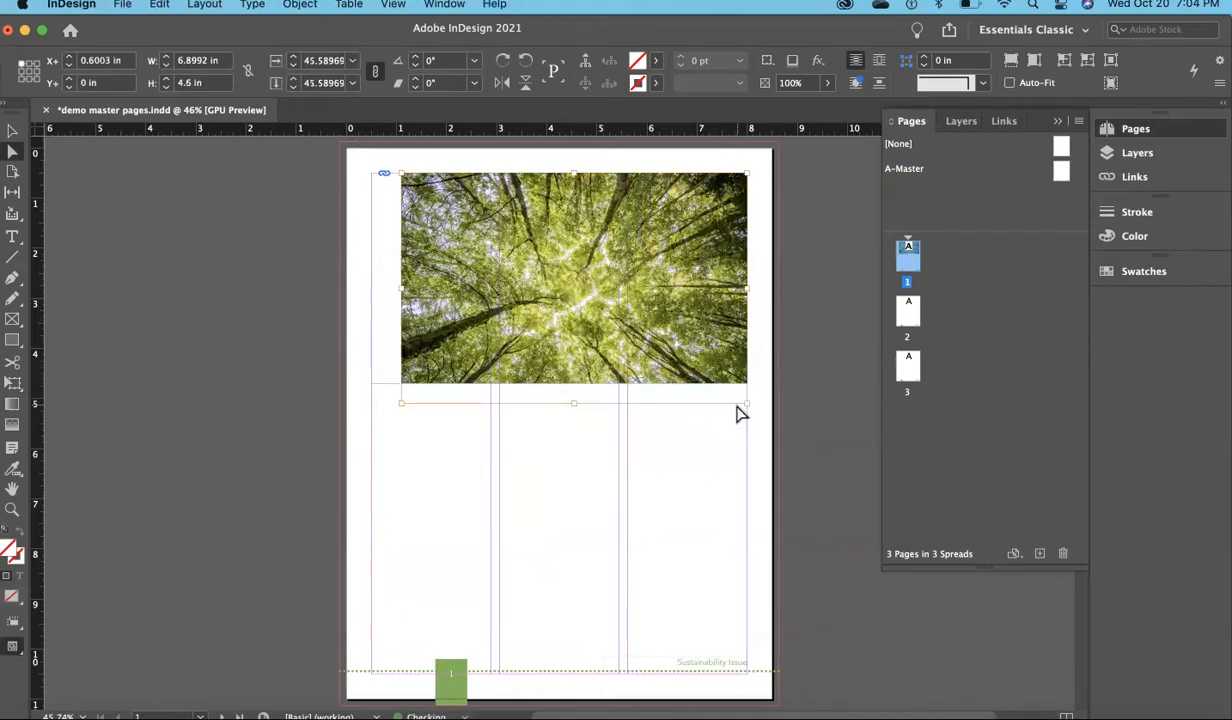
drag(401, 405, 371, 424)
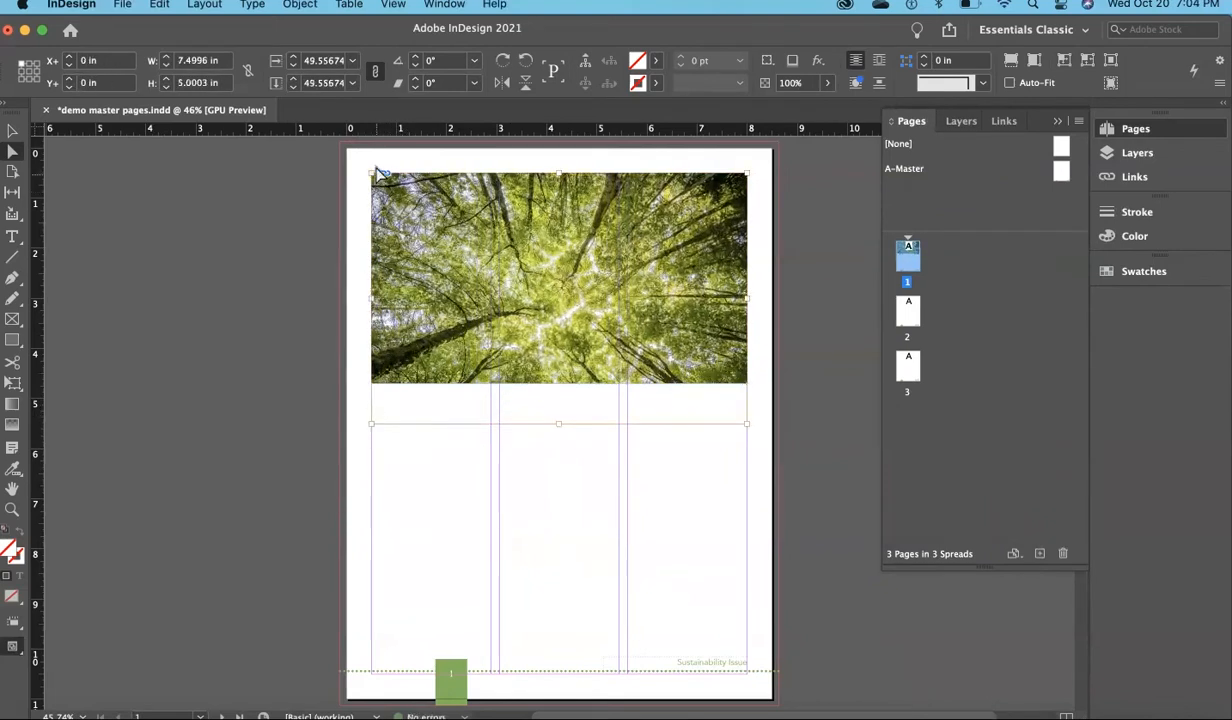
drag(690, 232, 691, 276)
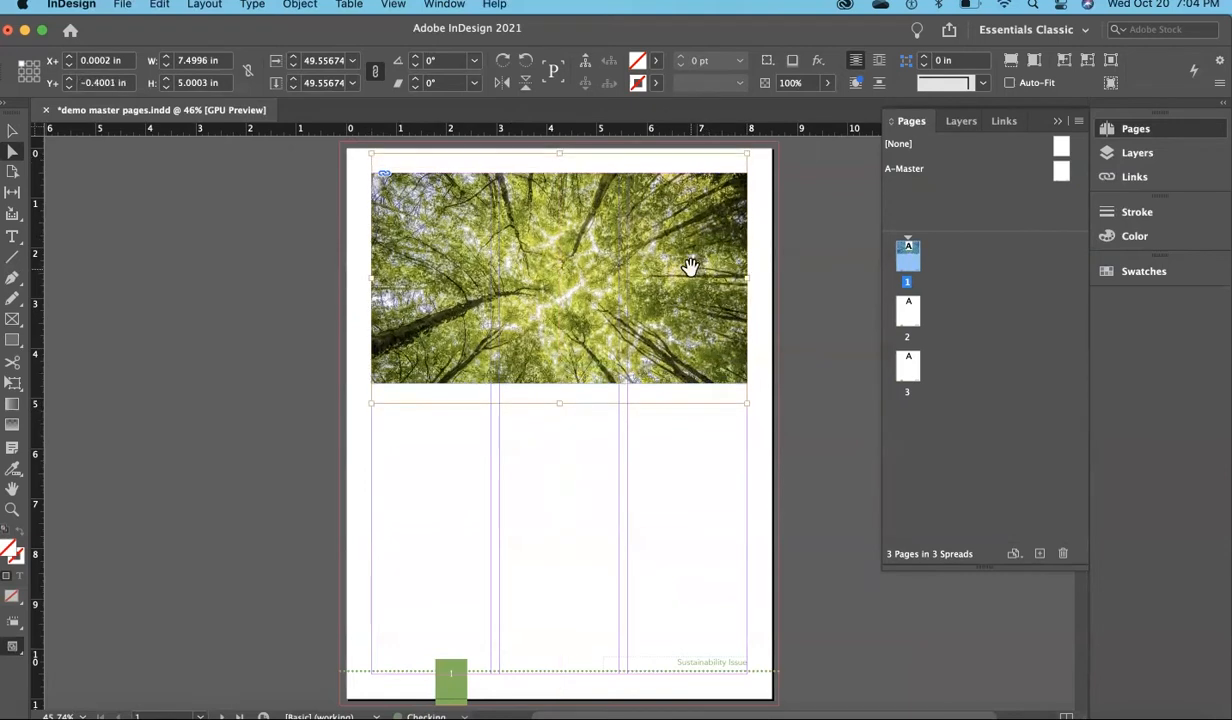
click(800, 268)
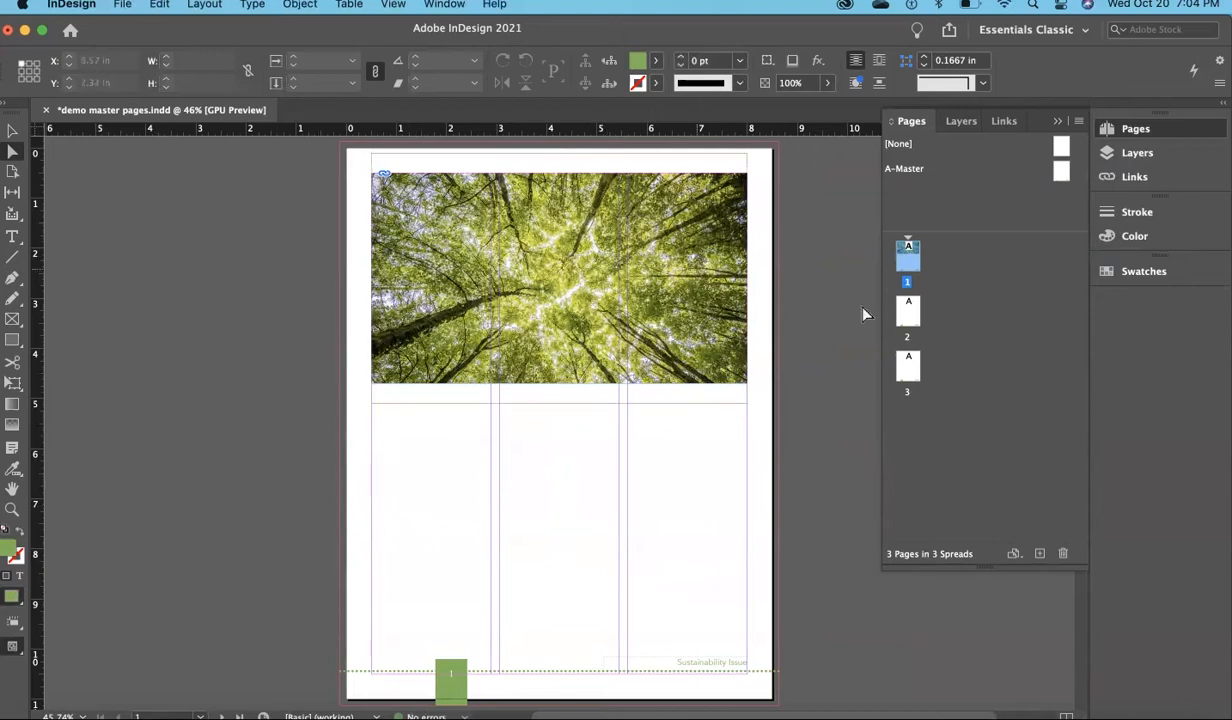
Look through pages 1 to 3 to check the master page elements, and return to page 1.
double_click(908, 265)
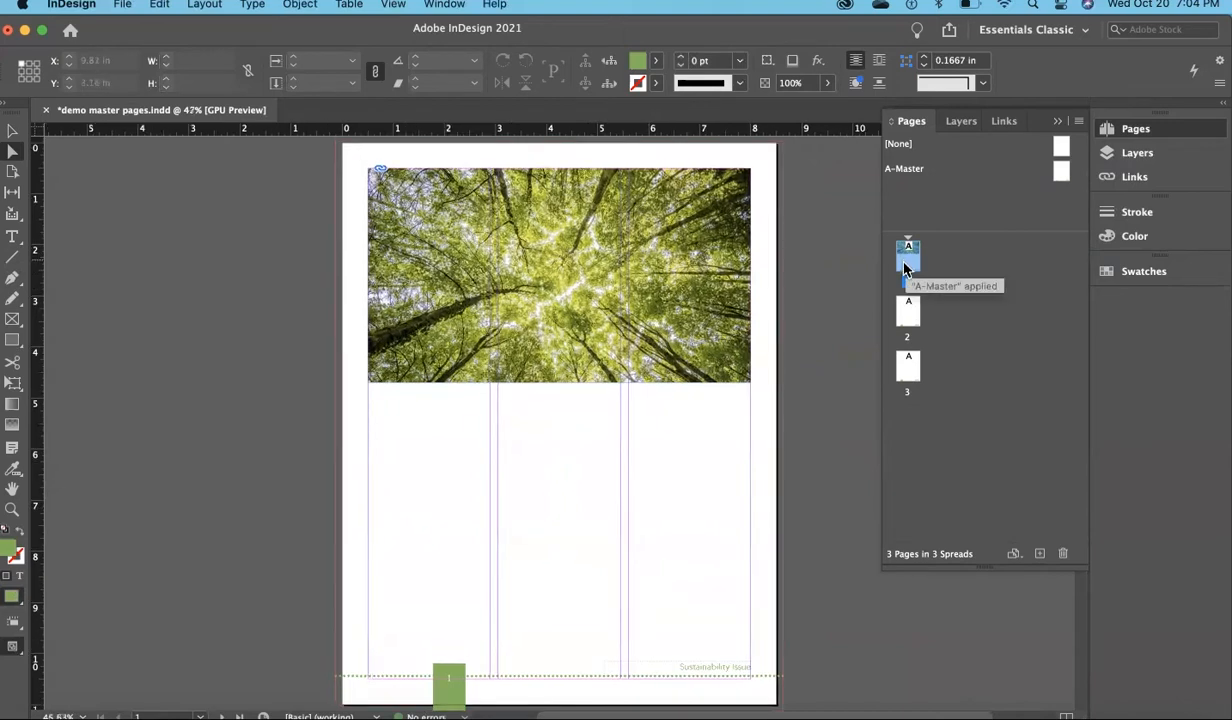
double_click(909, 316)
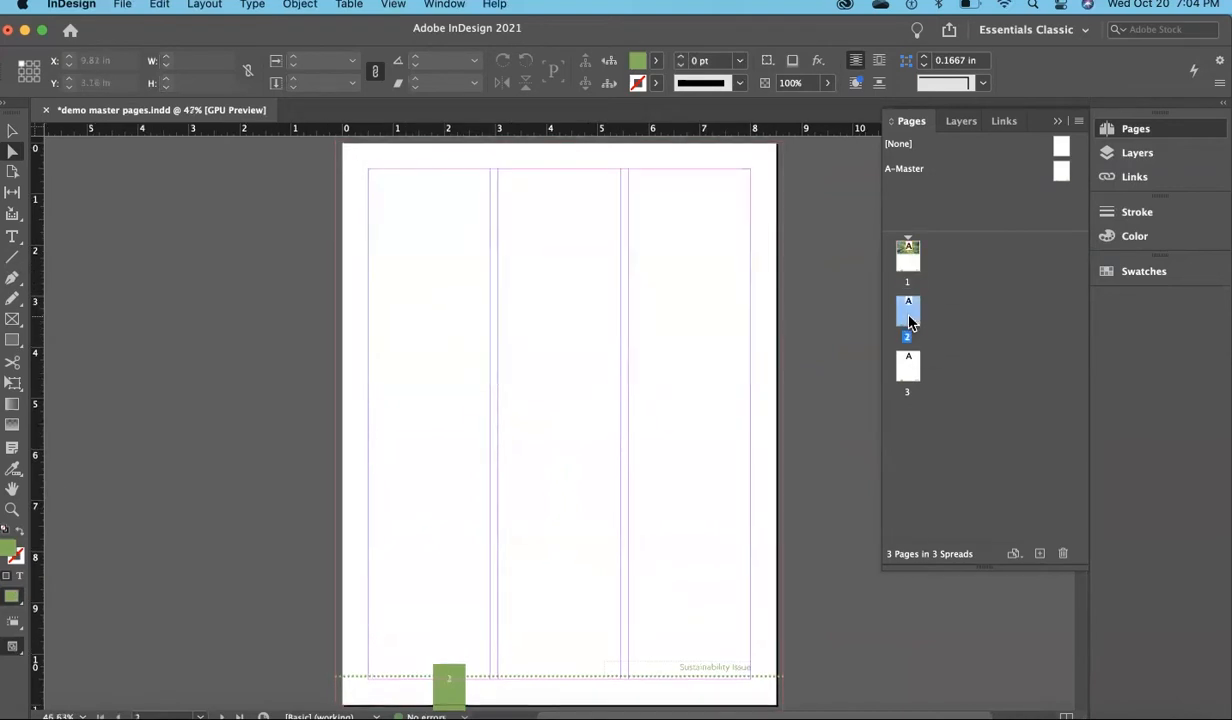
double_click(908, 255)
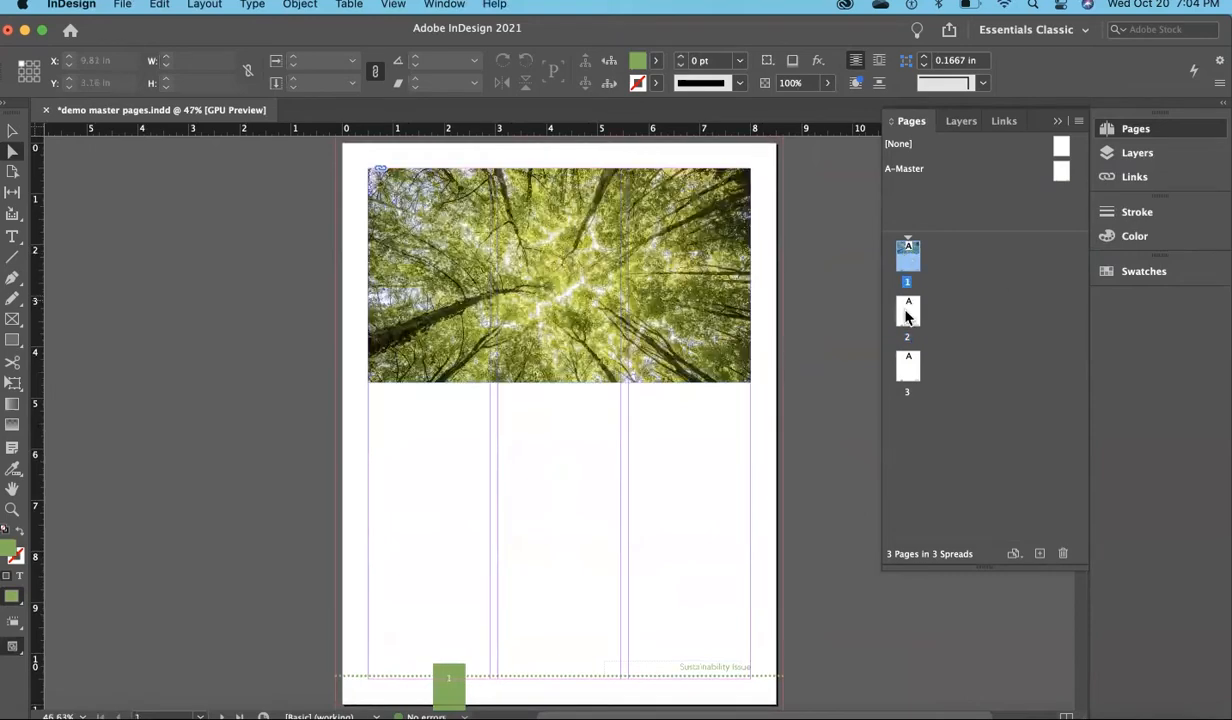
double_click(908, 316)
double_click(908, 372)
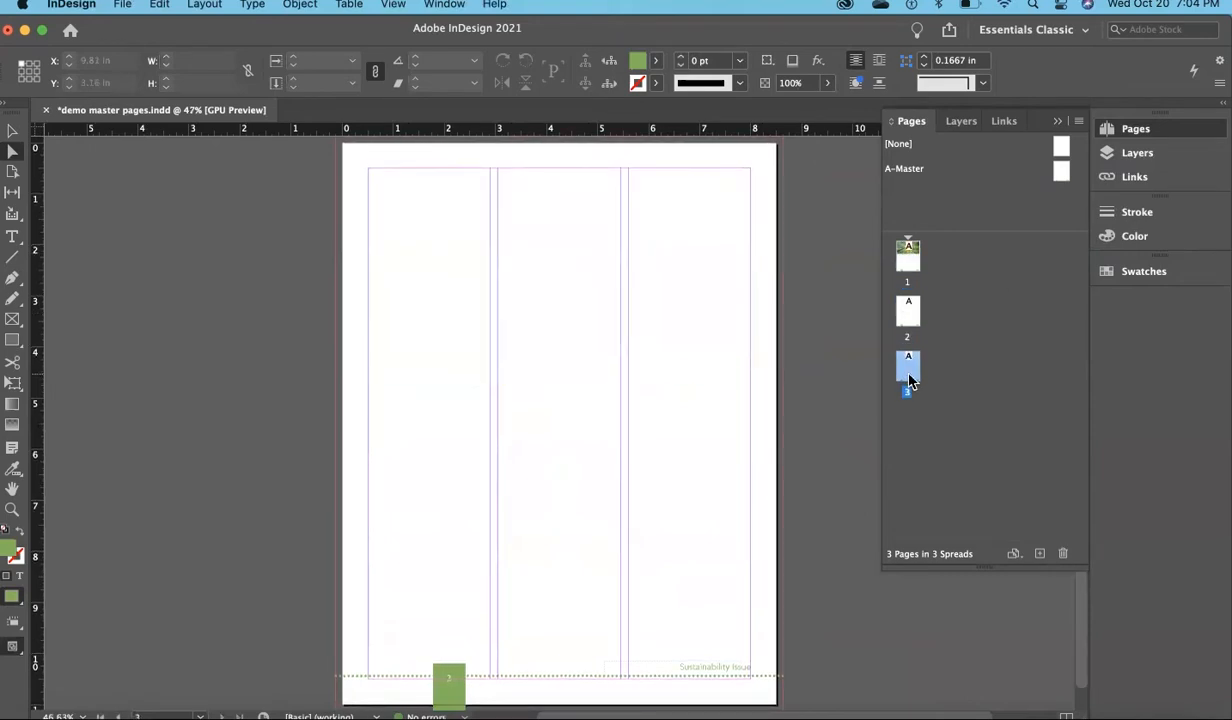
double_click(908, 256)
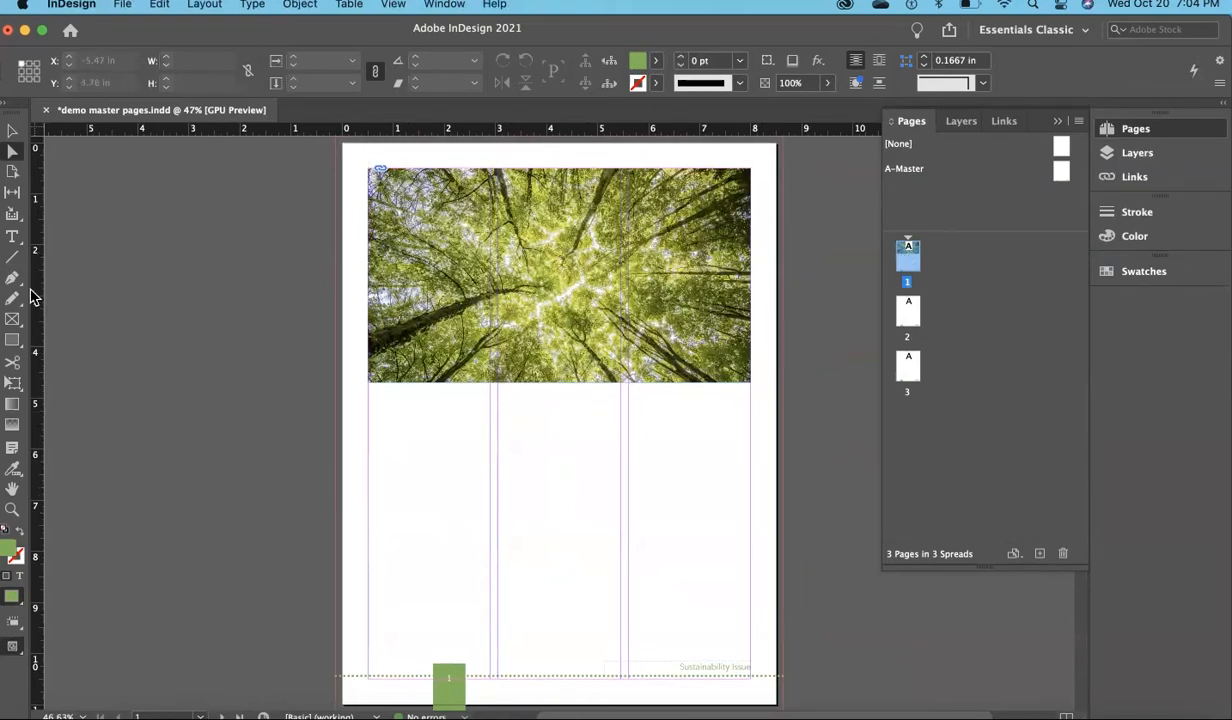
click(12, 236)
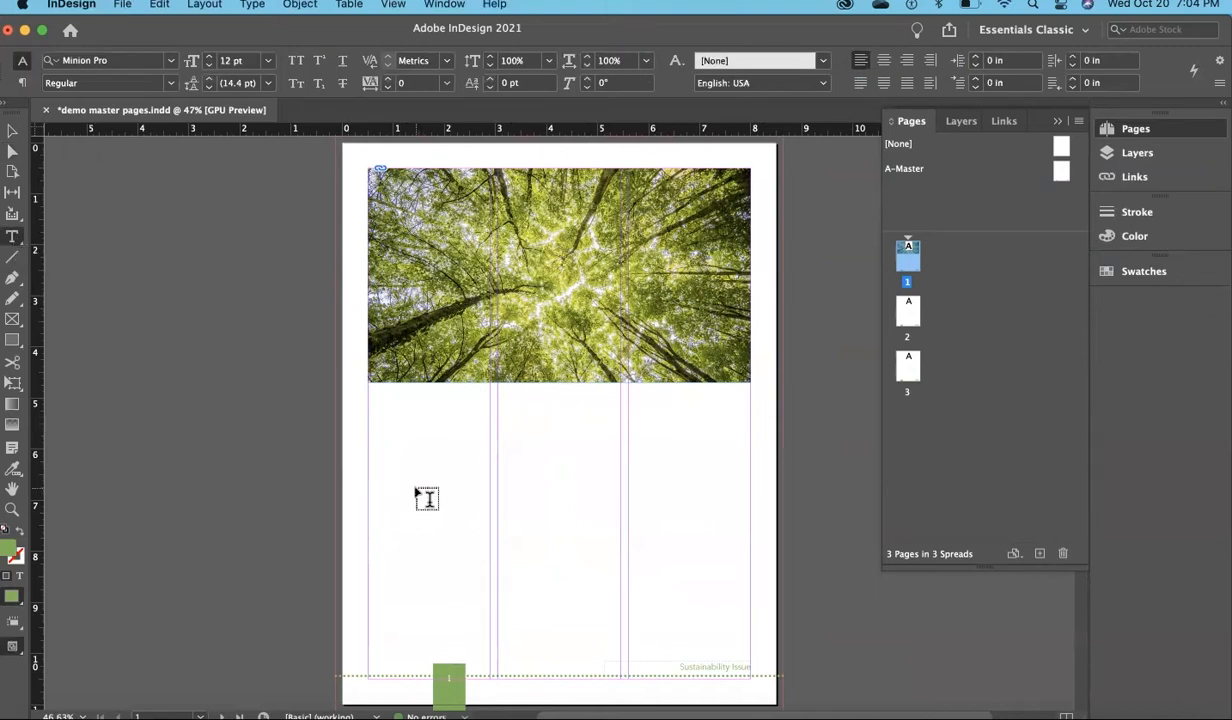
drag(368, 395, 491, 659)
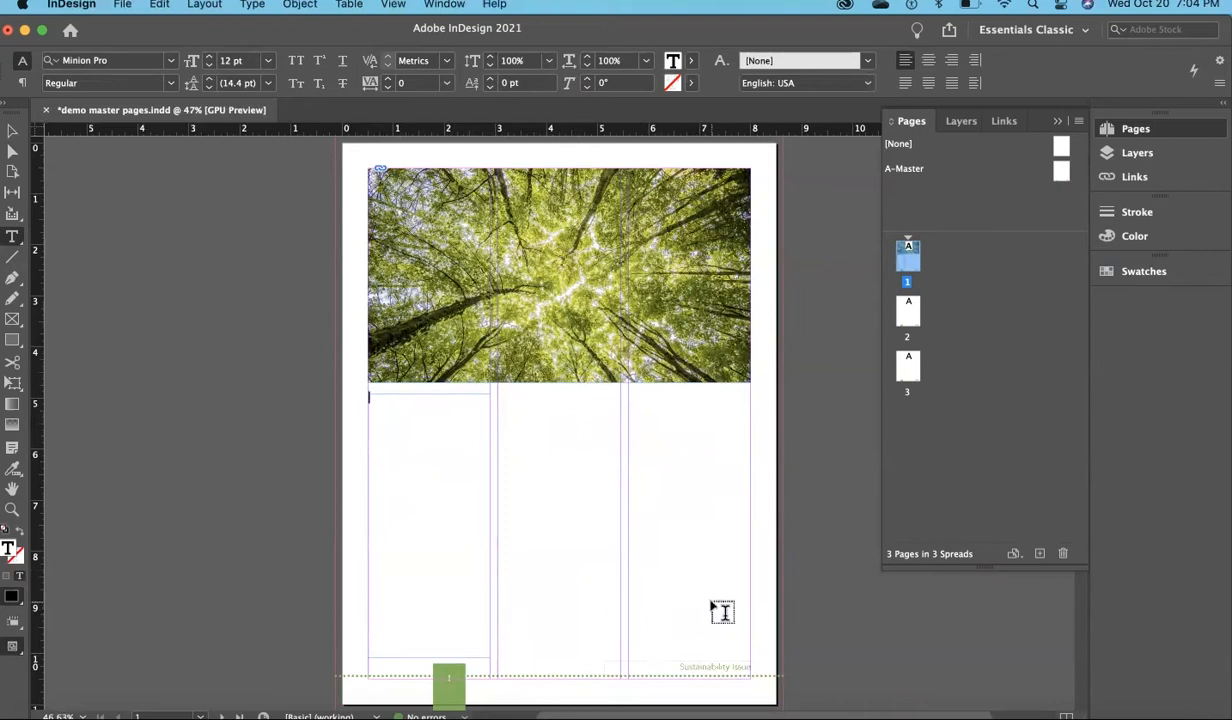
key(Escape)
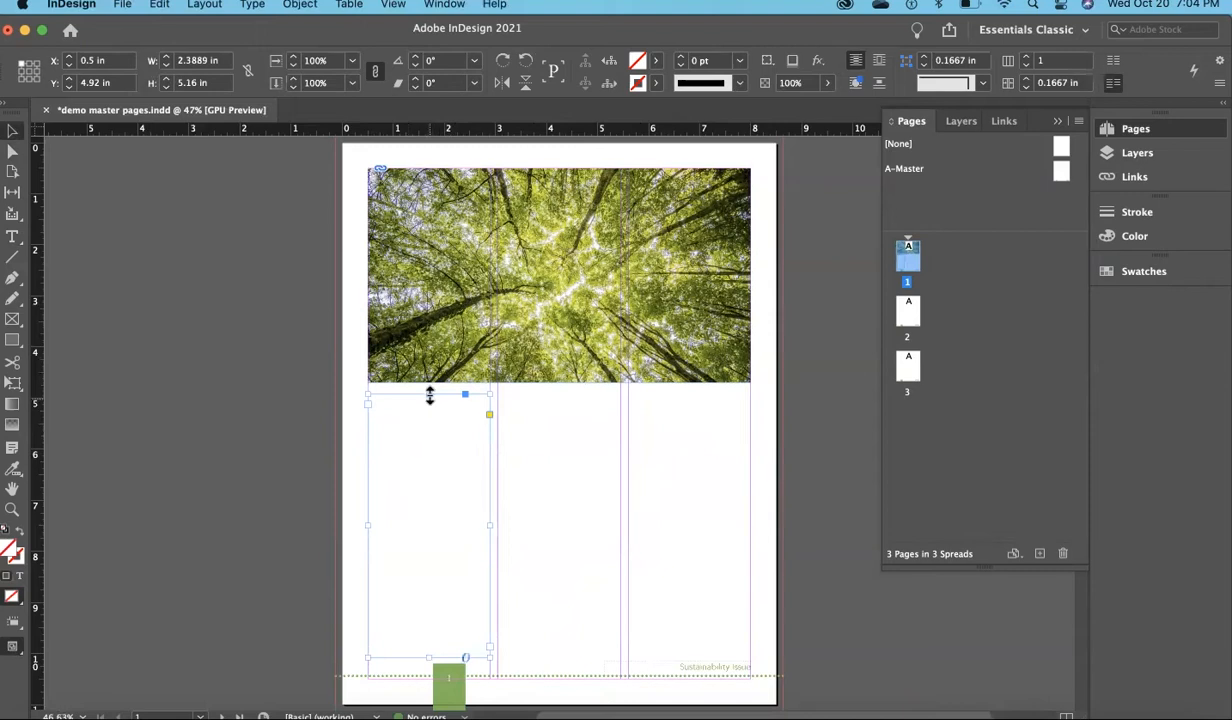
drag(430, 394, 429, 453)
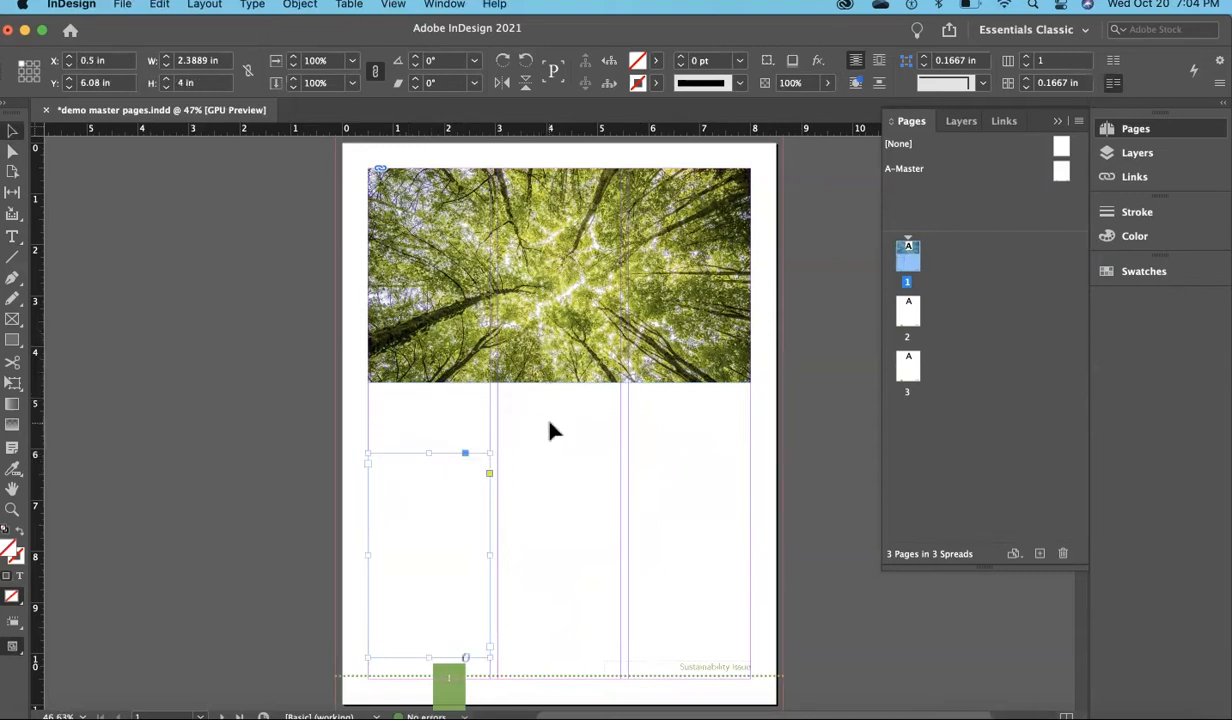
click(416, 474)
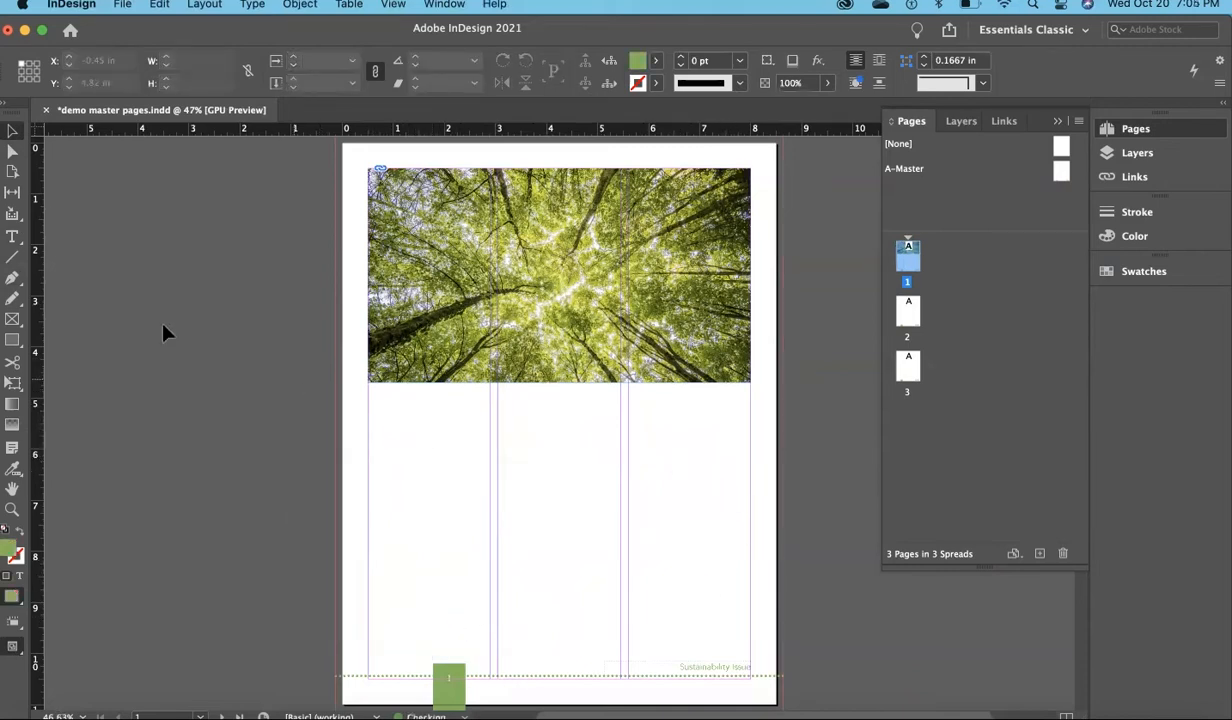
Draw a text frame spanning all three column guides below the photo, about 7.5 in wide and 4.3 in high.
click(12, 236)
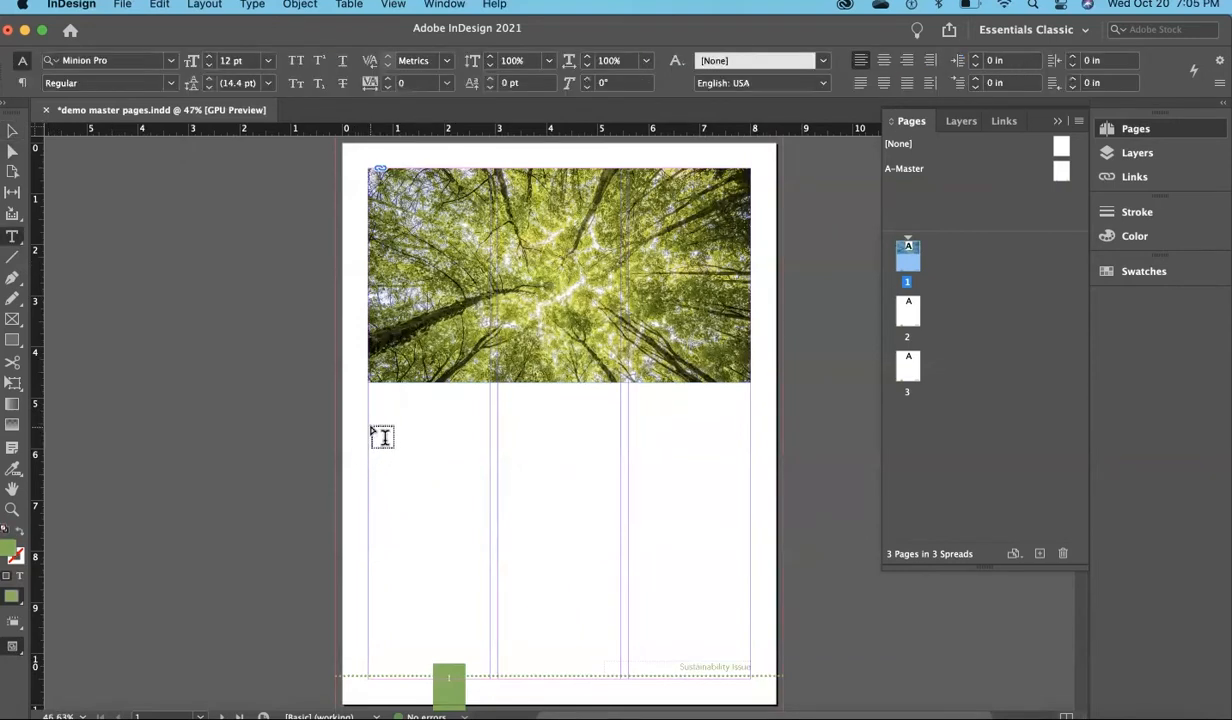
drag(369, 425, 748, 655)
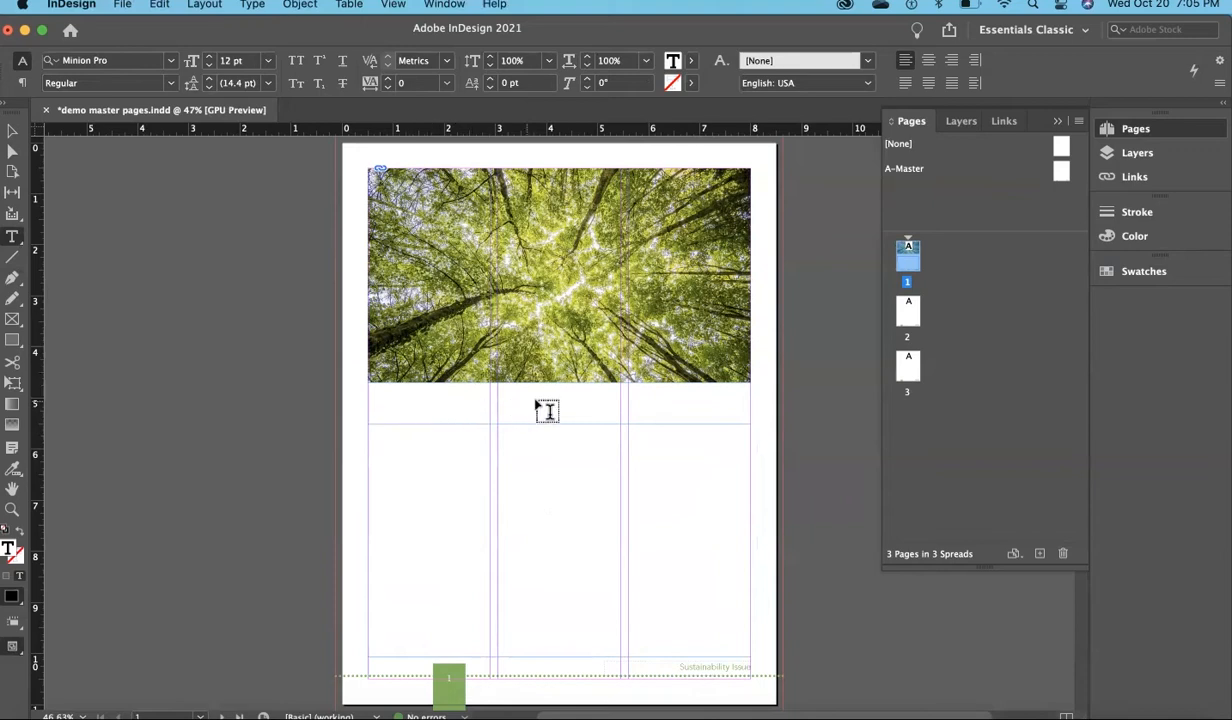
click(12, 131)
drag(562, 429, 561, 437)
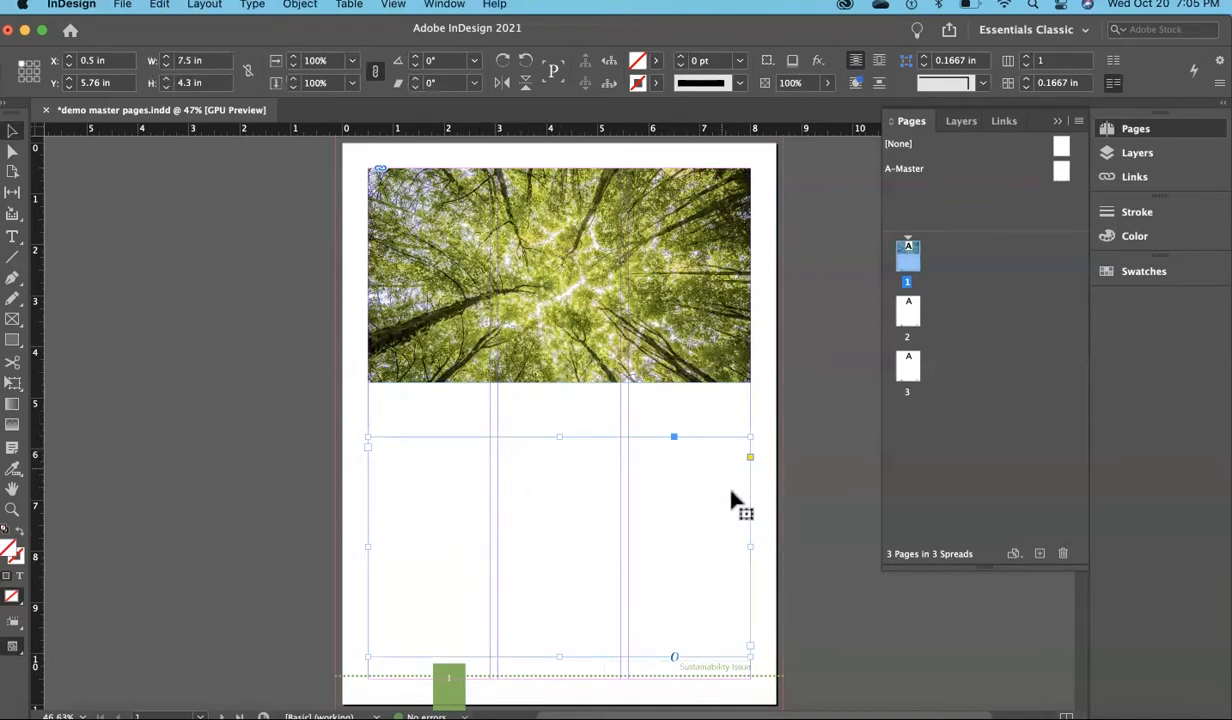
Divide the text frame below the photo into 3 columns with the preview on, and fill it with placeholder text.
right_click(668, 490)
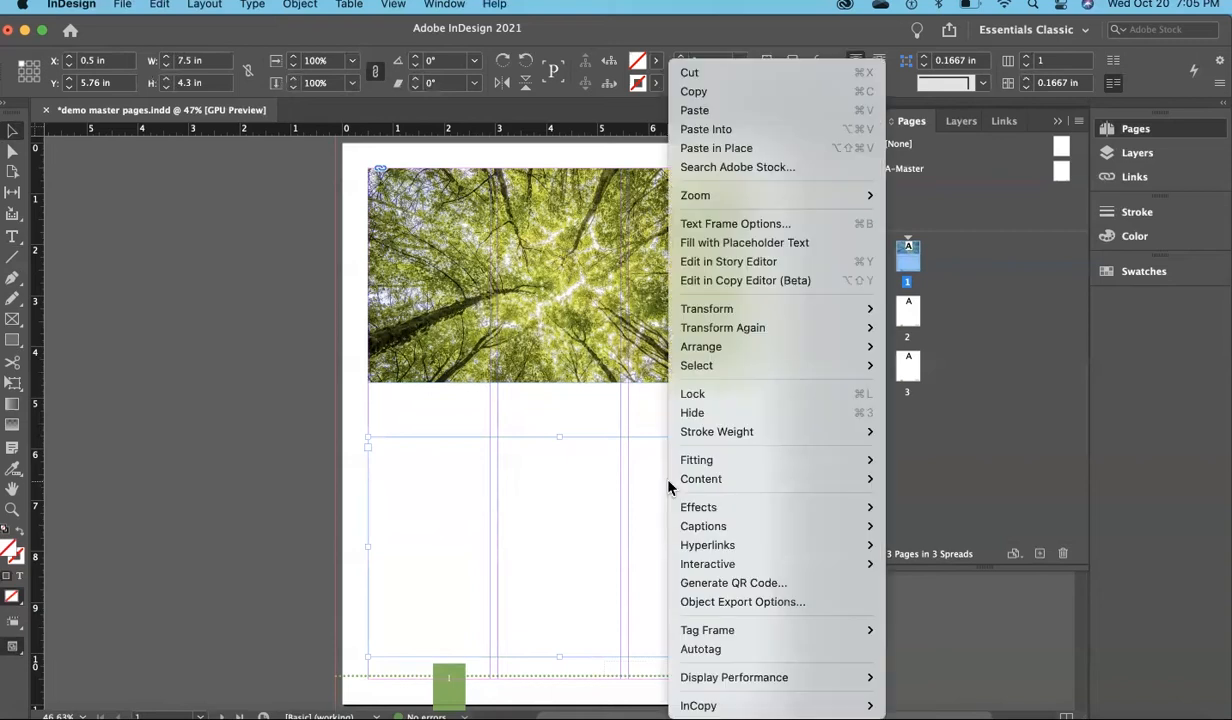
click(790, 226)
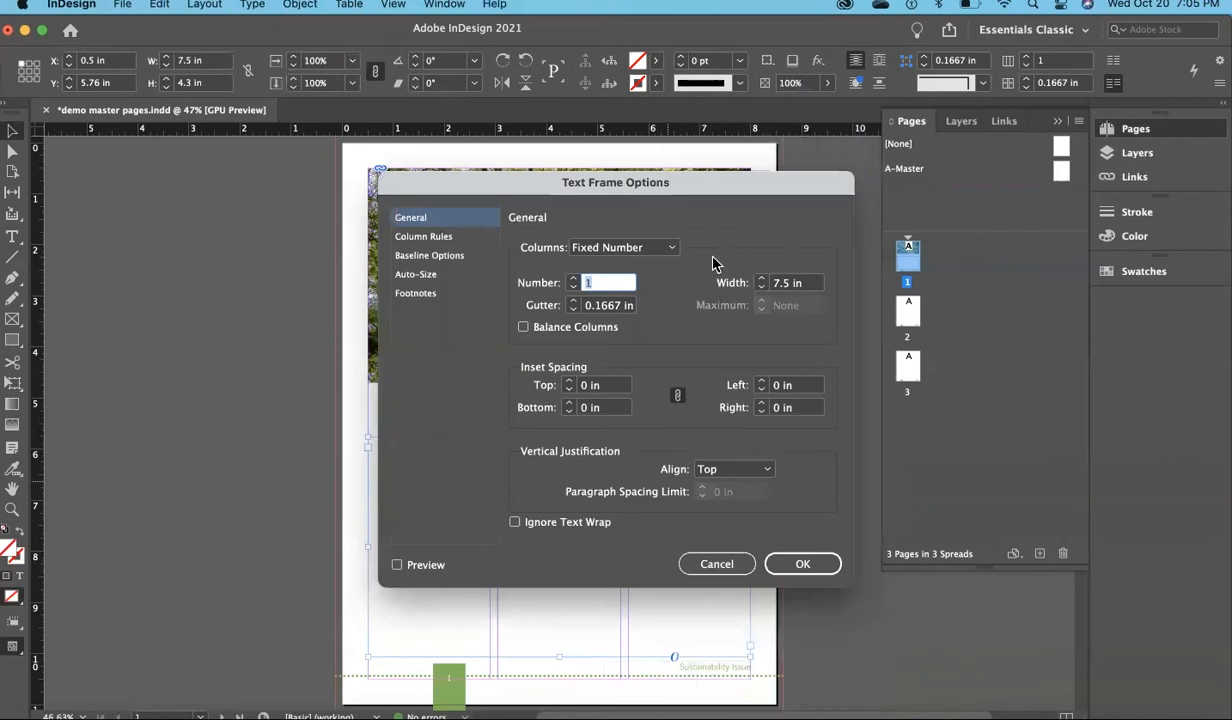
click(576, 280)
click(576, 280)
drag(492, 183, 839, 183)
click(744, 554)
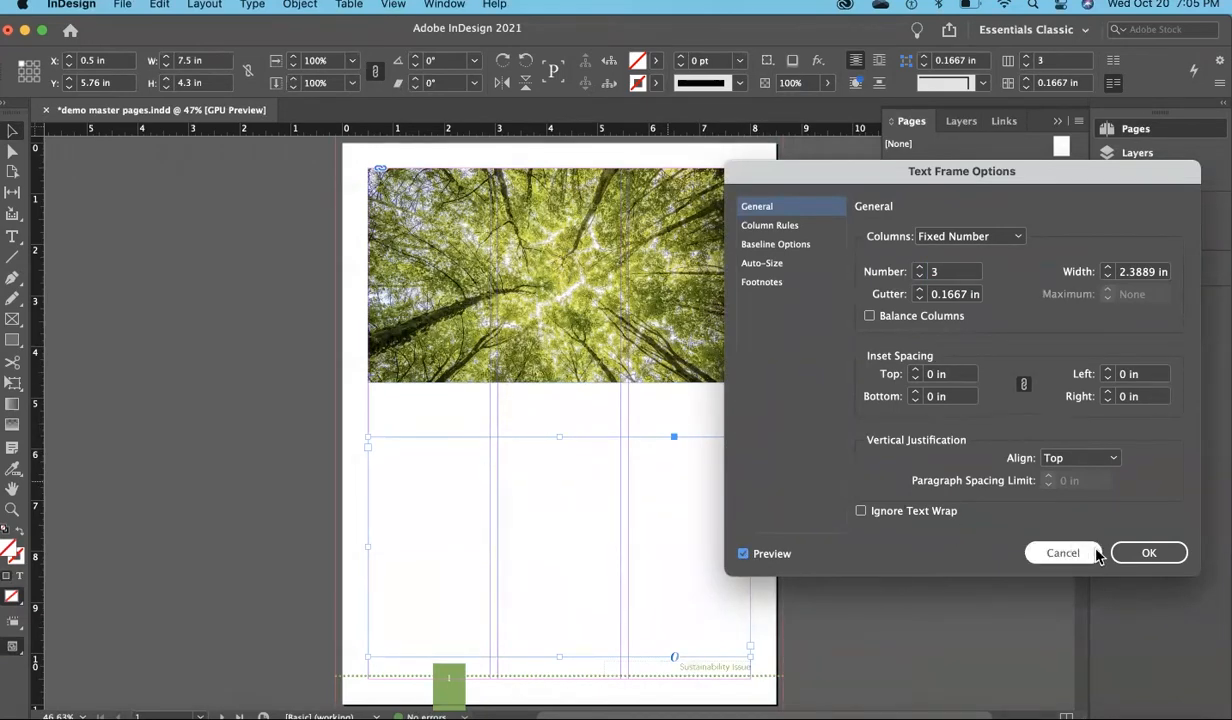
click(1145, 553)
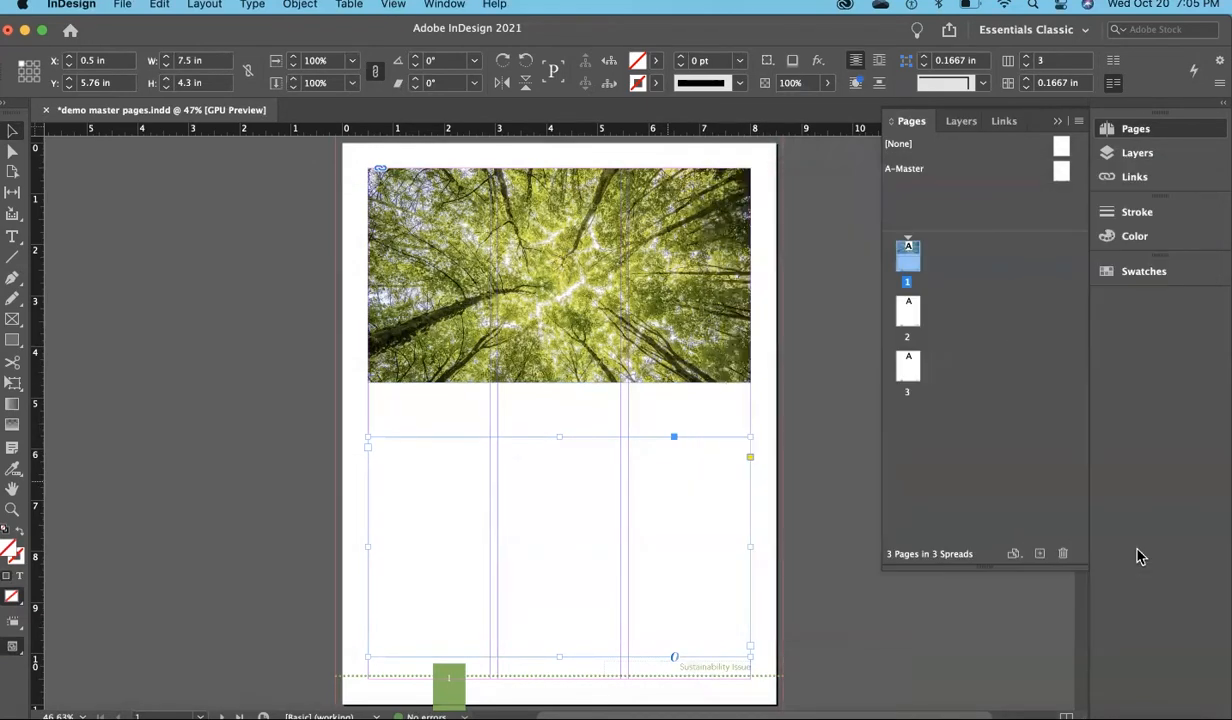
right_click(405, 460)
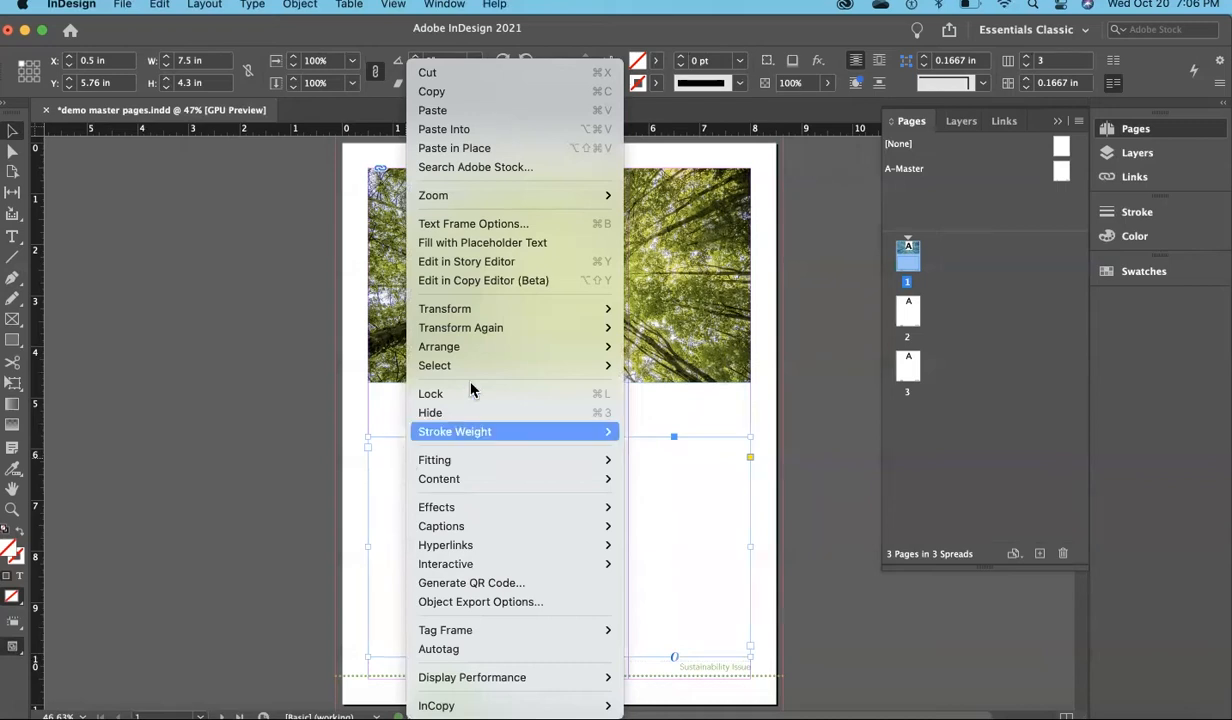
click(507, 252)
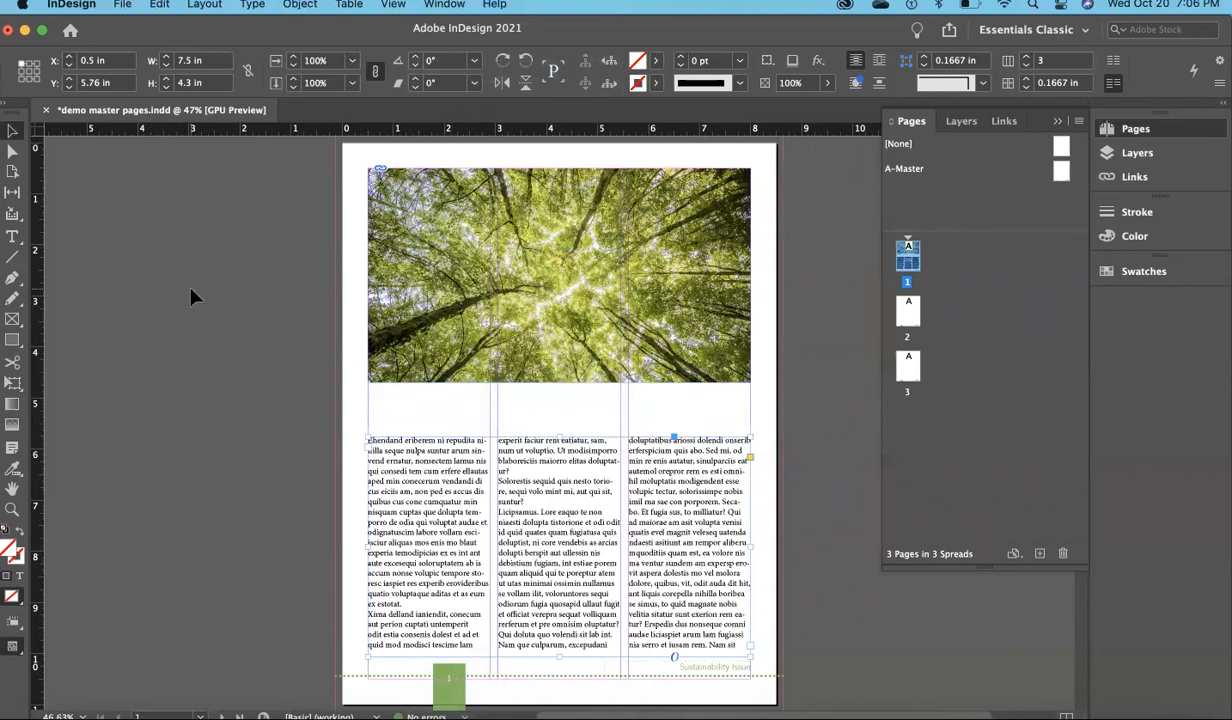
Preview pages 1 and 2 without guides and frame edges, and return to page 1 in normal view.
click(118, 192)
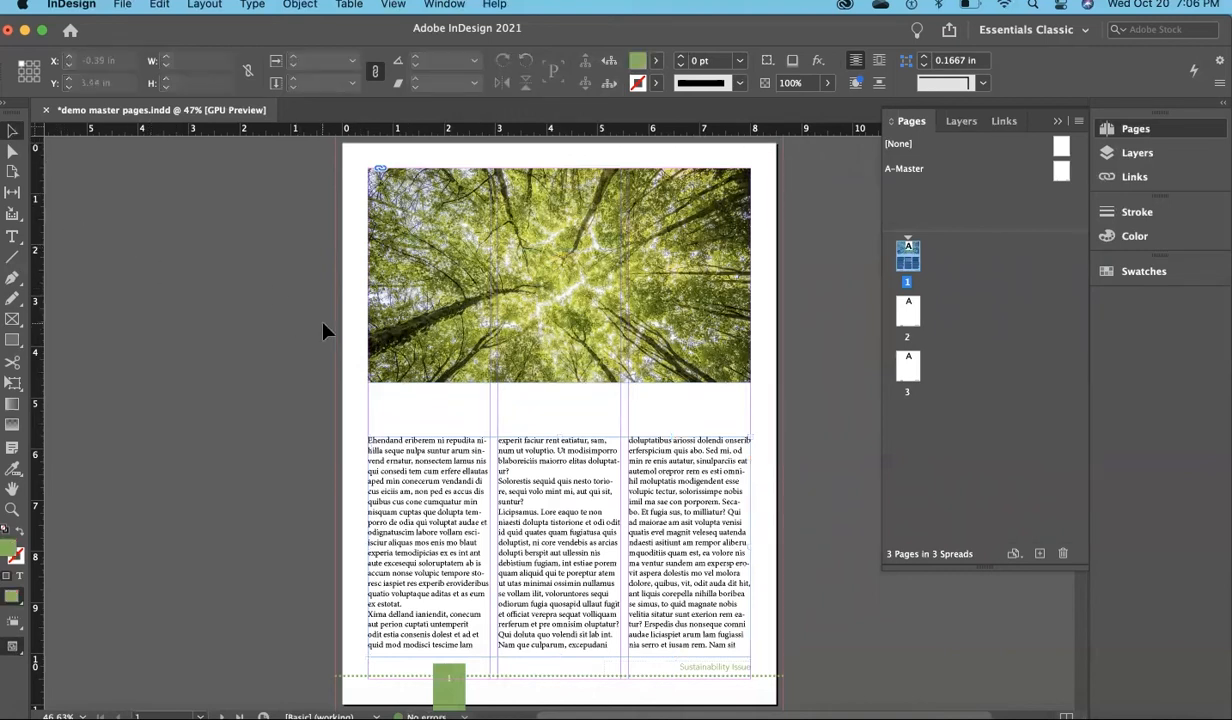
key(w)
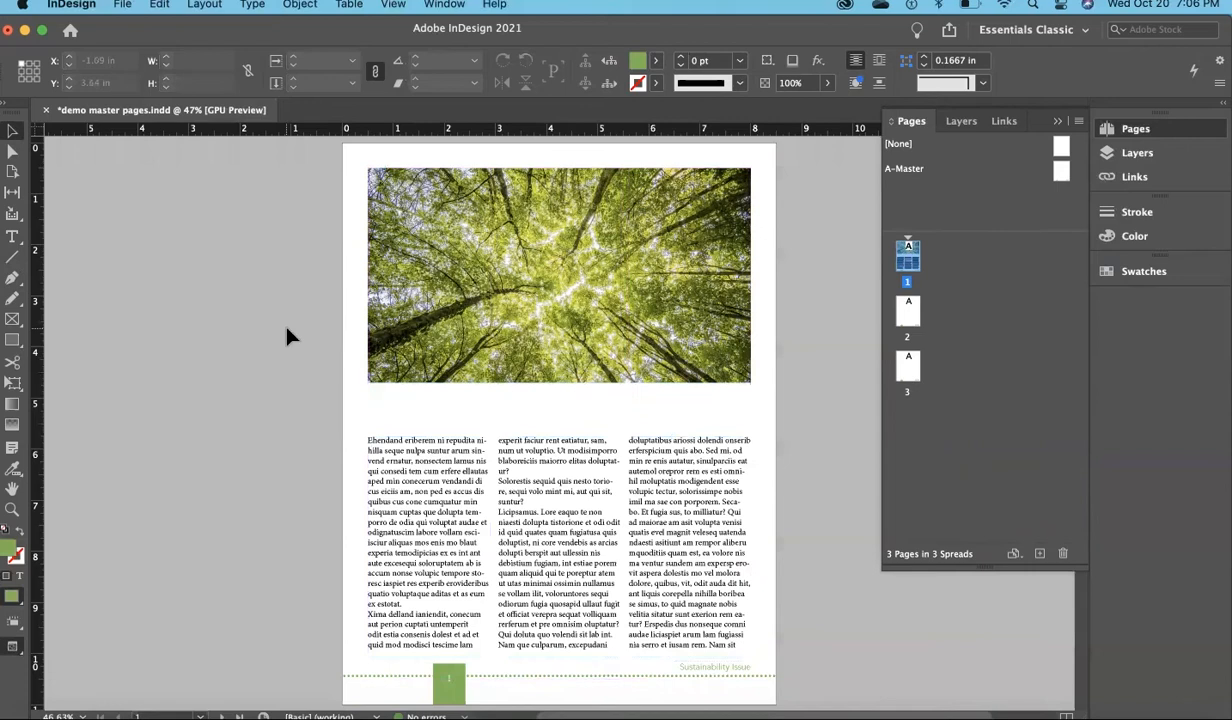
double_click(908, 316)
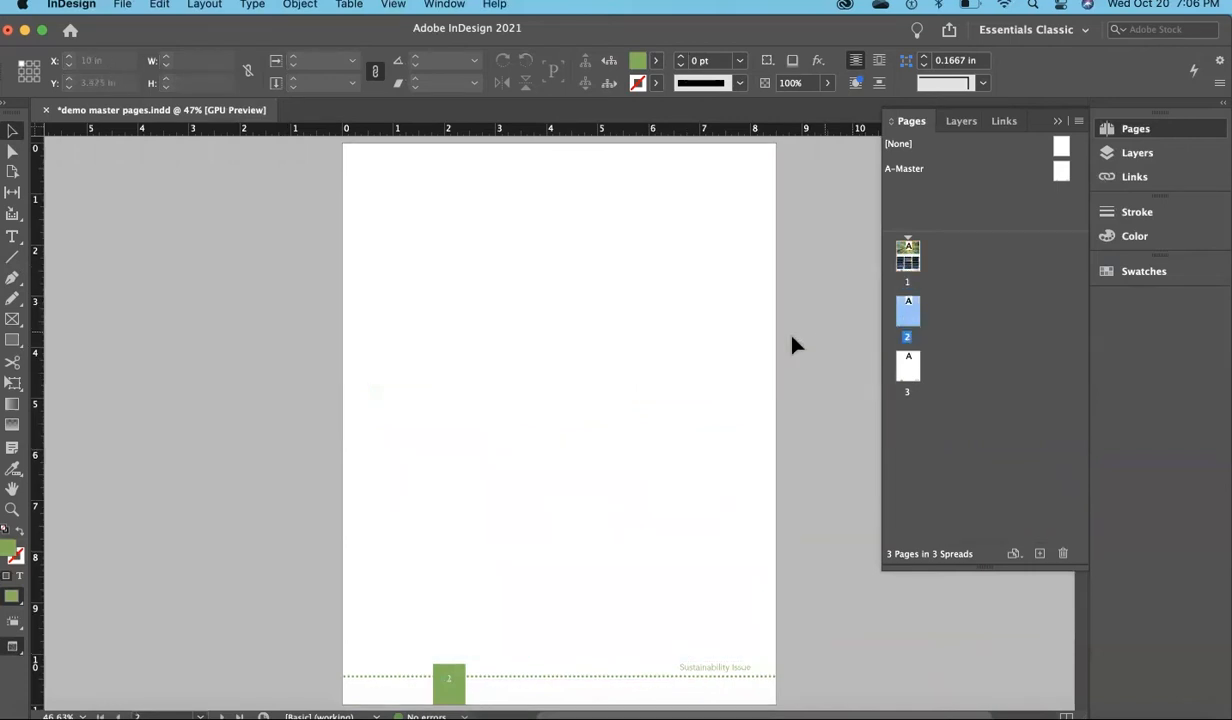
double_click(906, 264)
key(w)
Draw a text frame about 7.5 in wide and 0.94 in high between the photo and the columns, reading "Save the trees".
key(t)
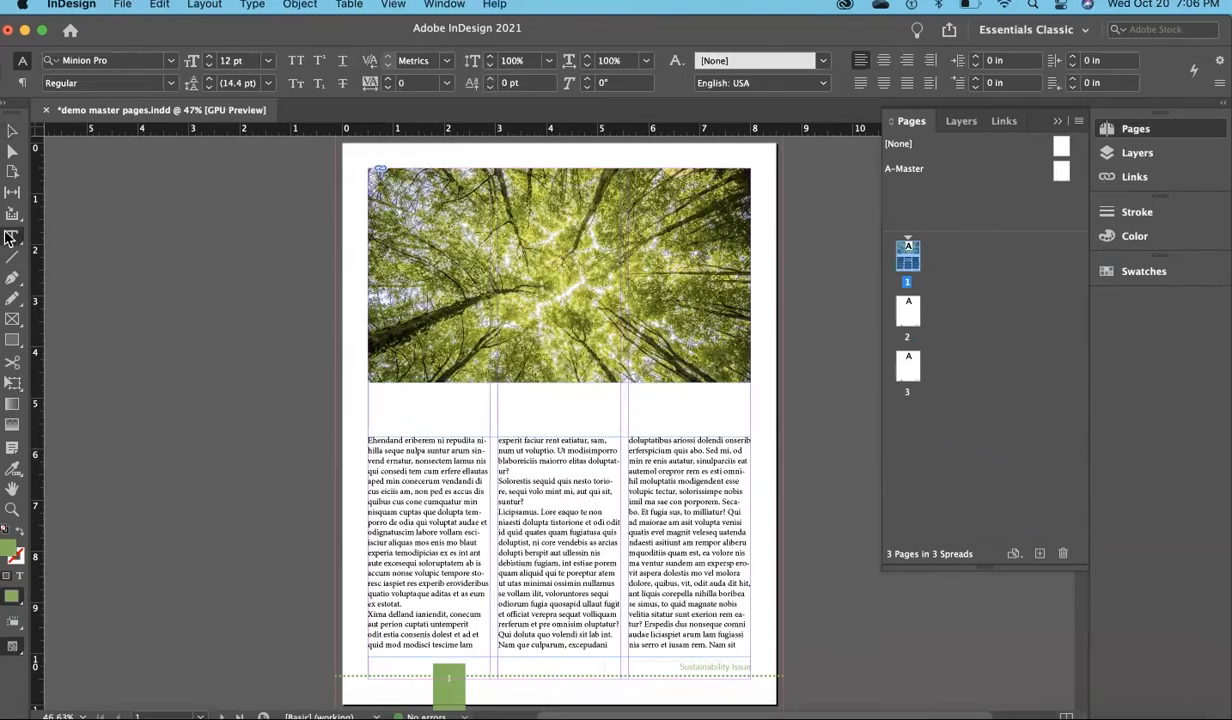
drag(369, 388, 749, 432)
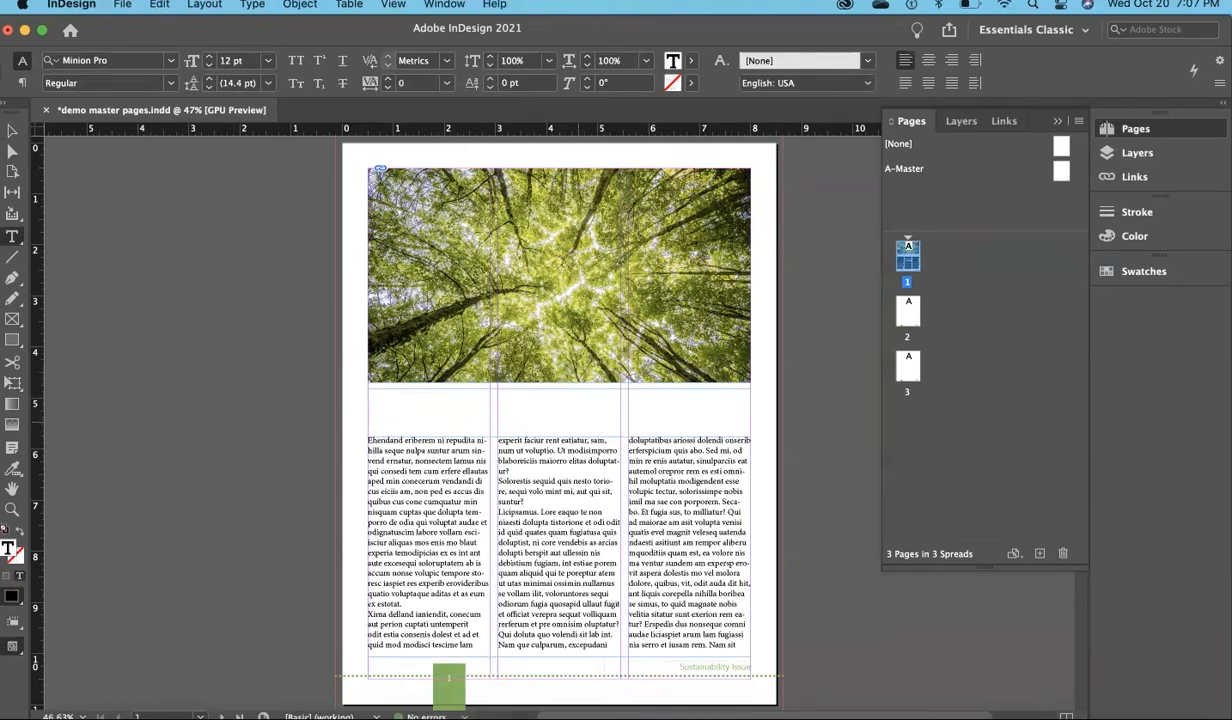
text(Su)
text(t)
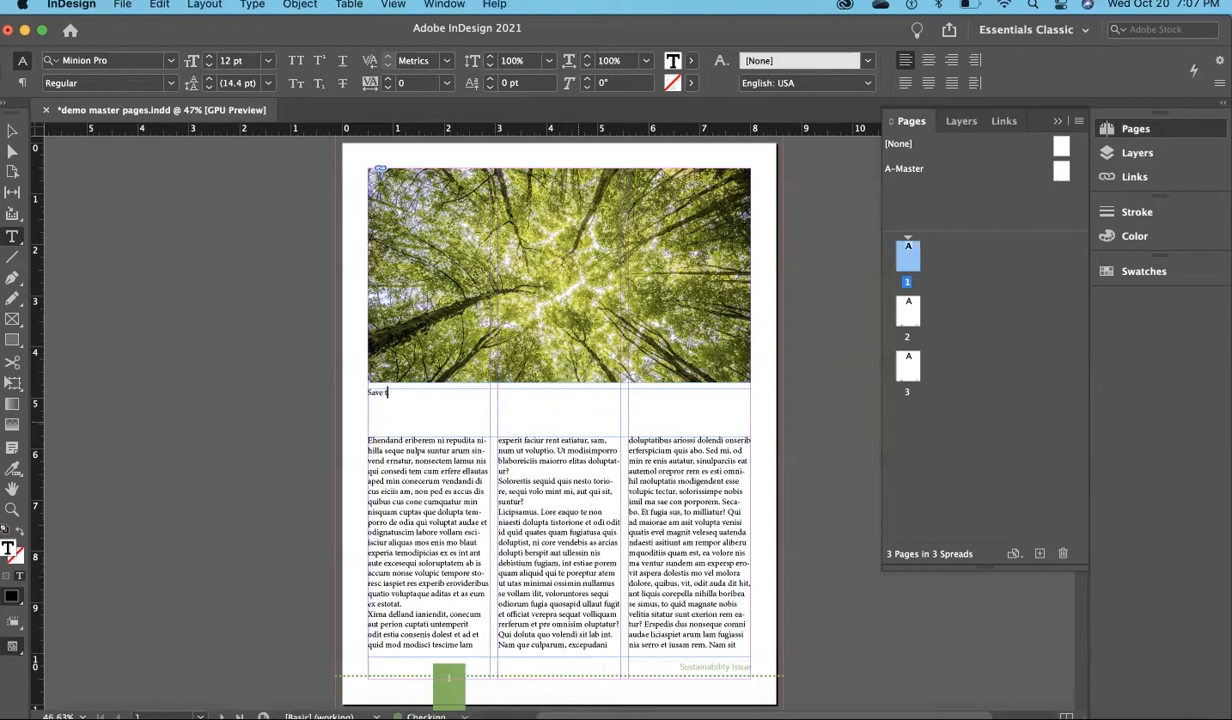
text(he trees)
Format the "Save the trees" headline as American Typewriter Regular at 60 pt.
drag(410, 392, 361, 398)
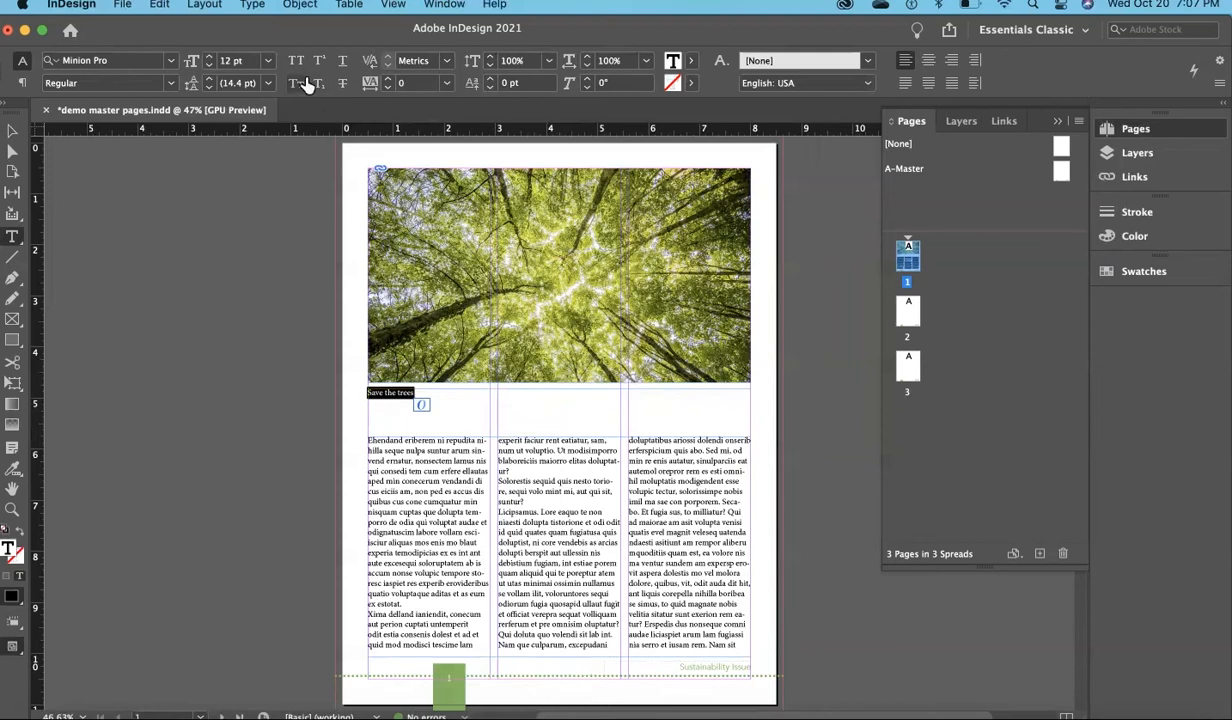
click(268, 61)
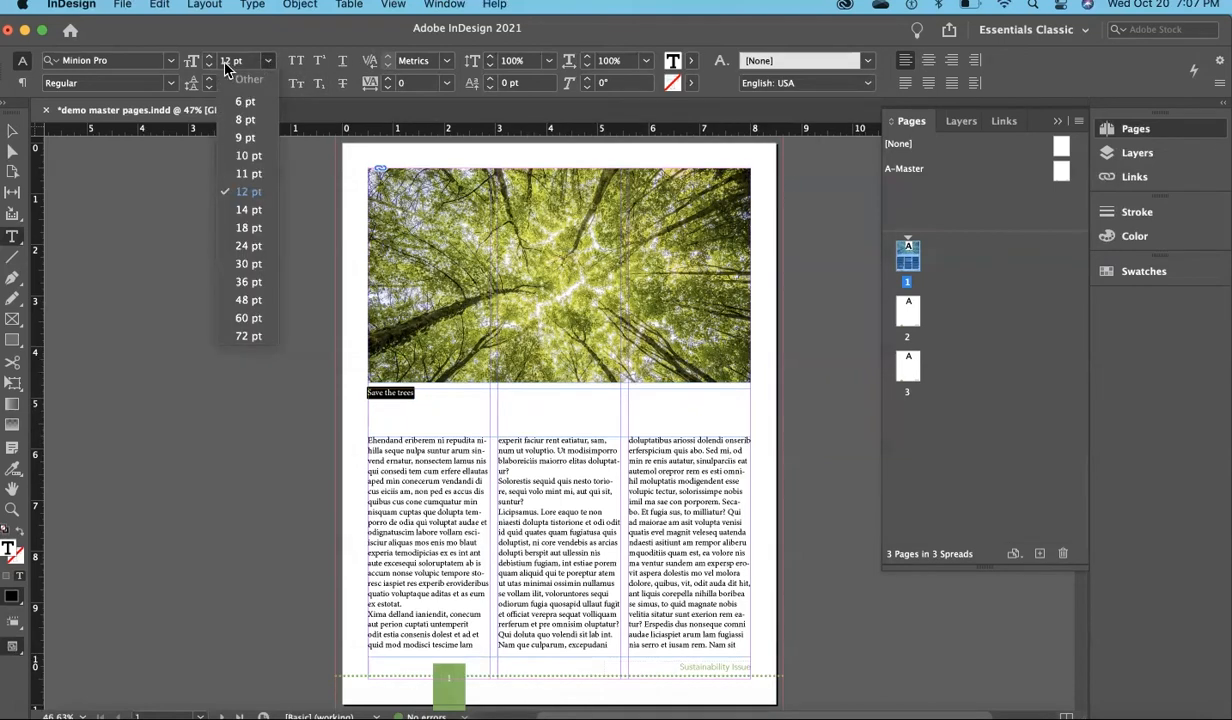
click(249, 318)
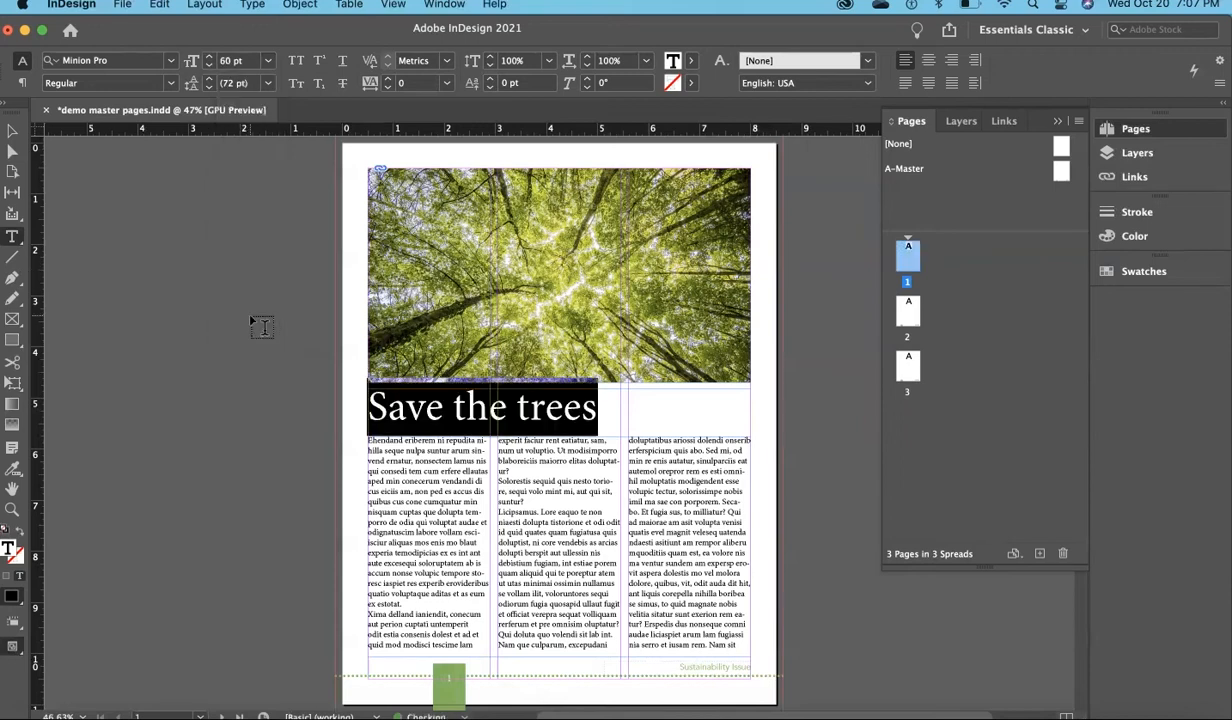
click(578, 405)
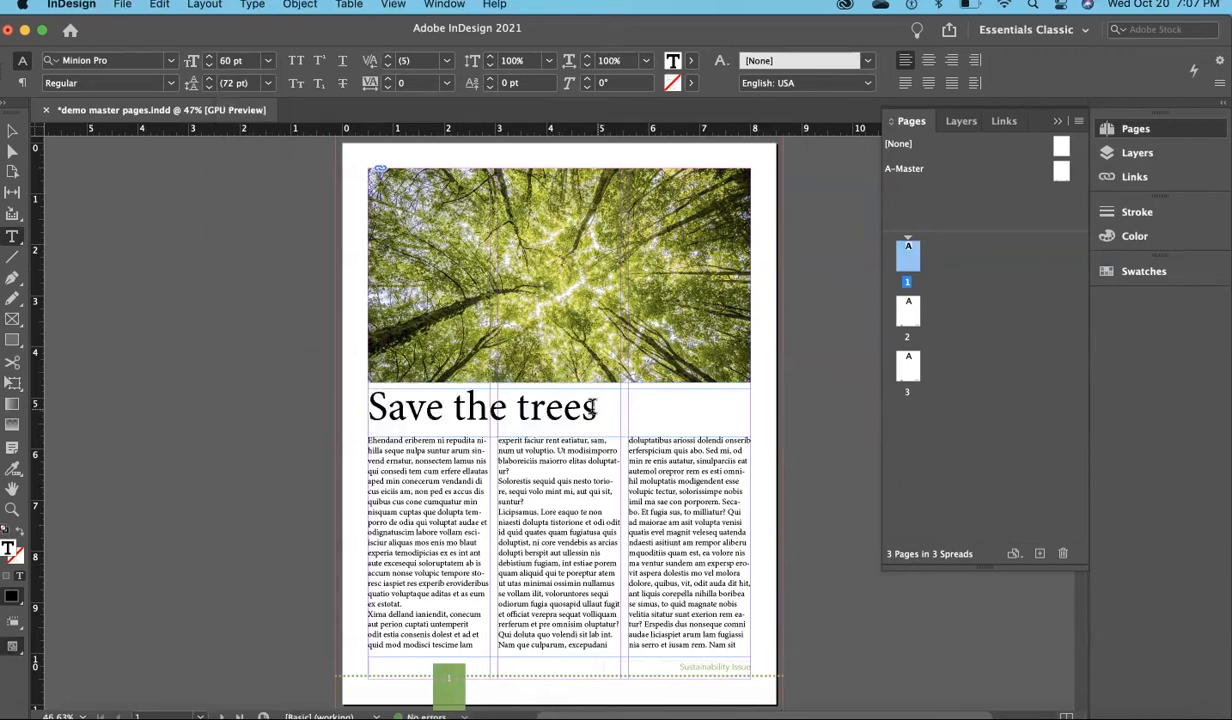
drag(578, 405, 338, 407)
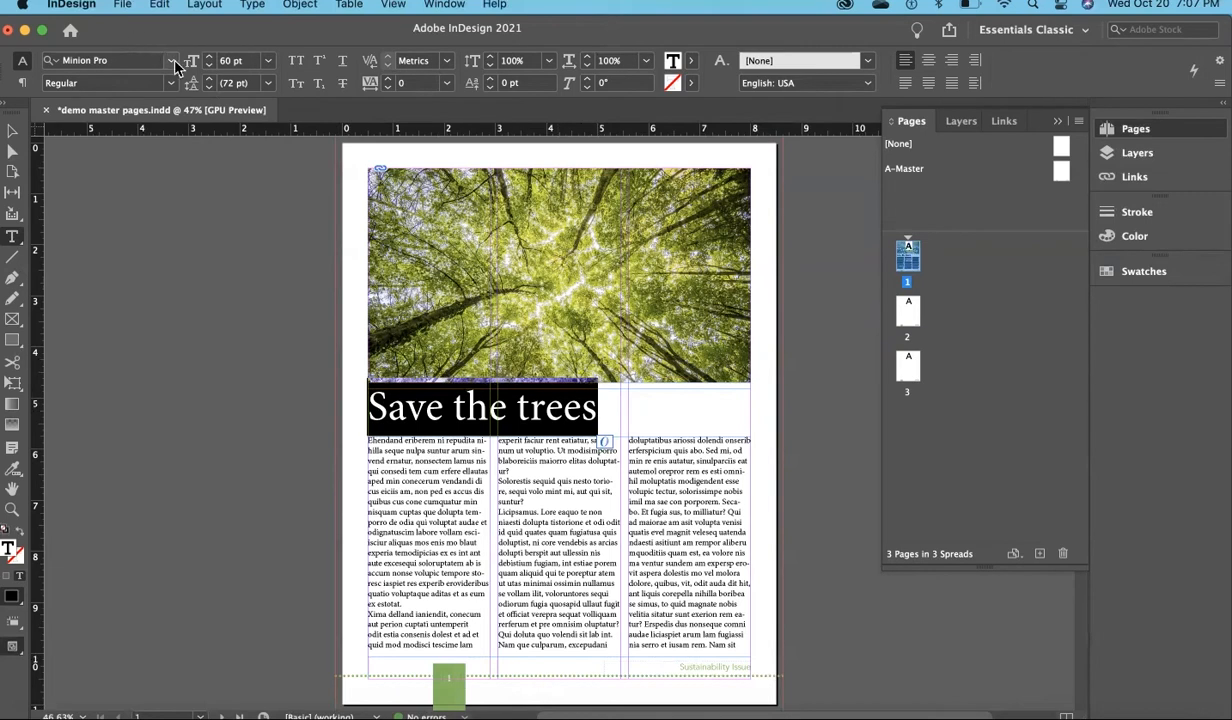
click(173, 61)
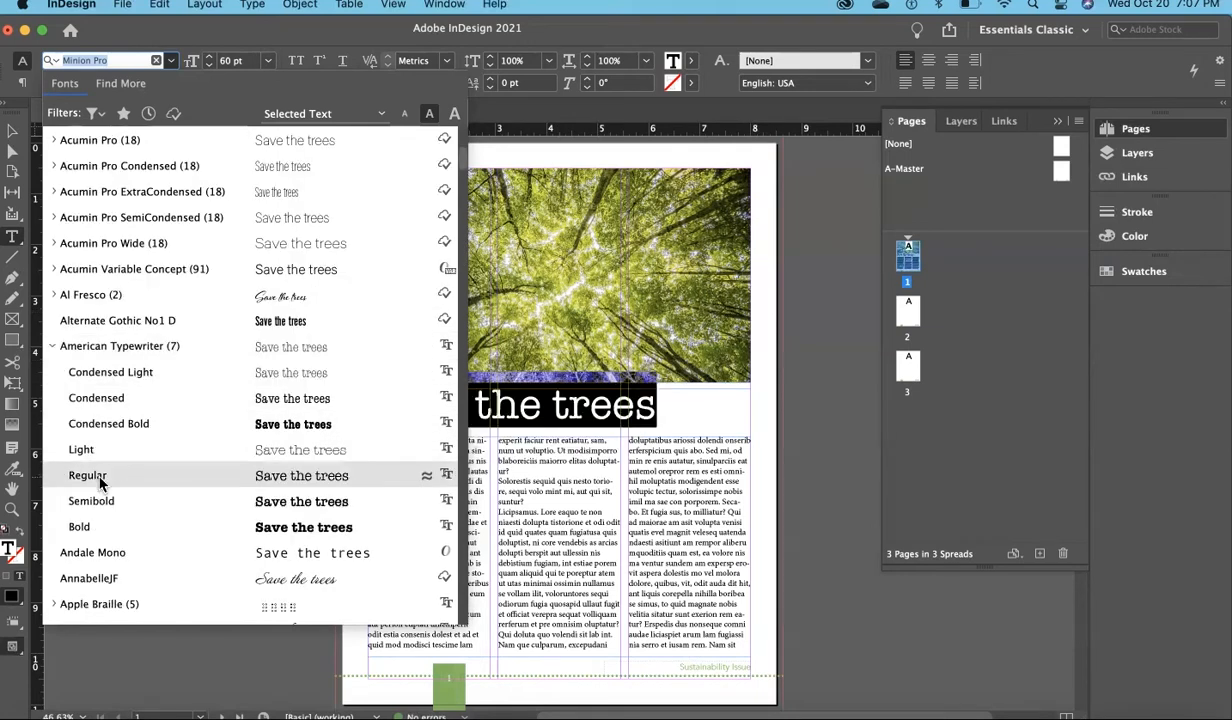
click(100, 483)
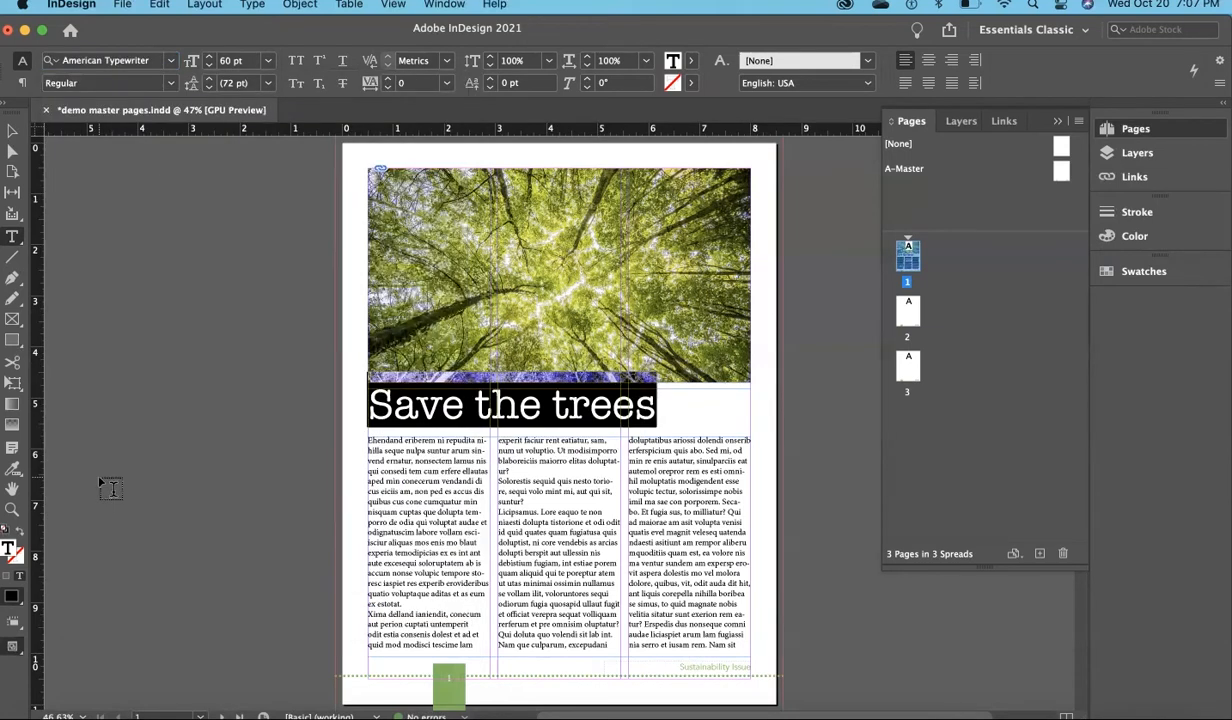
Move the headline frame slightly down and apply the green swatch C=58 M=9 Y=91 K=0 to its text.
click(441, 405)
drag(645, 400, 332, 392)
key(Escape)
click(1110, 278)
click(946, 292)
click(930, 375)
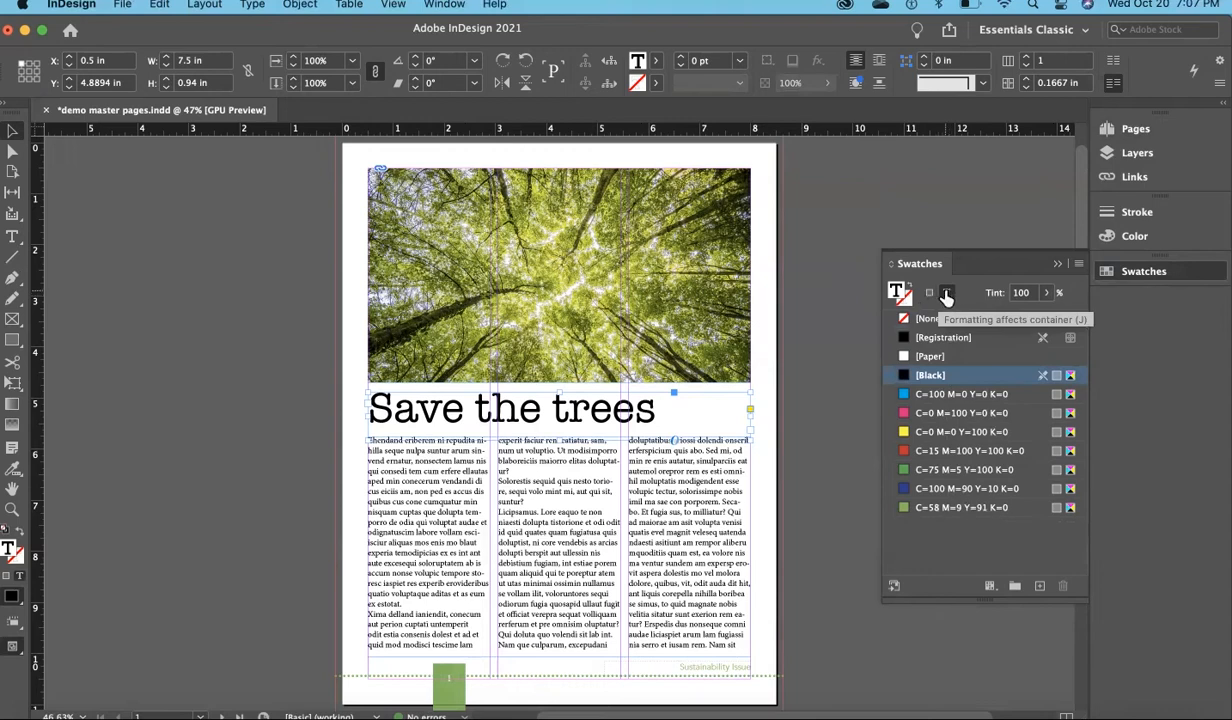
click(965, 507)
click(813, 415)
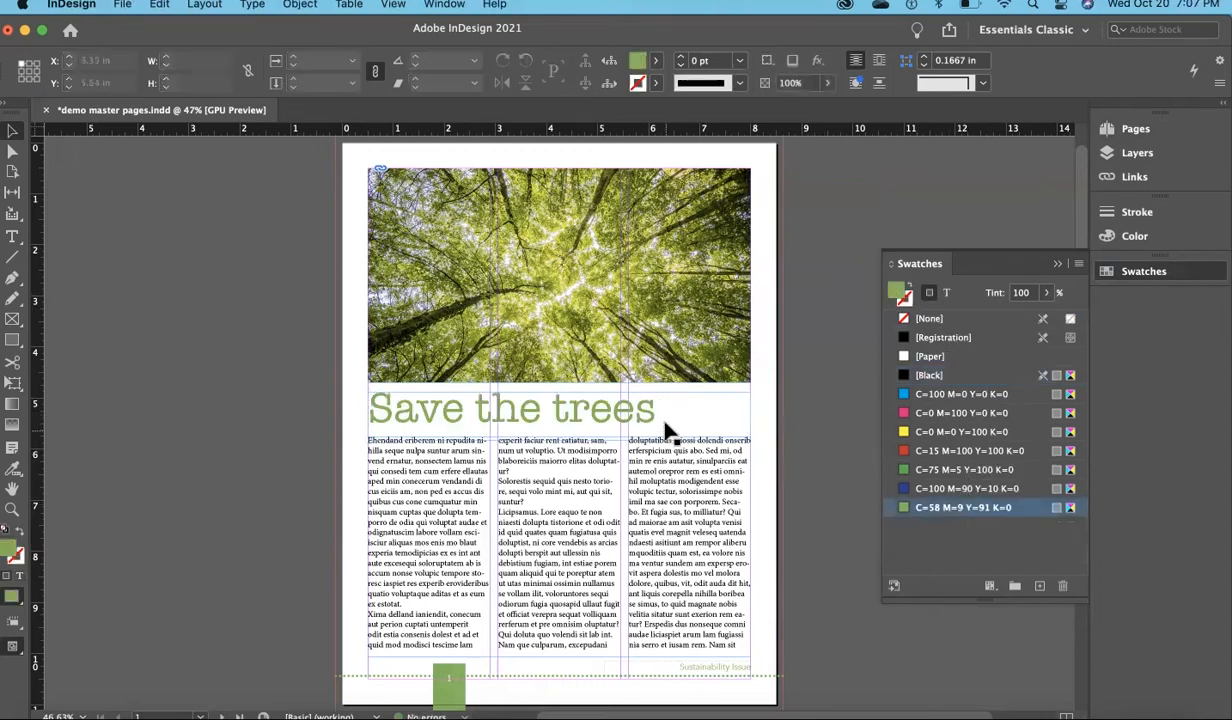
click(510, 424)
click(226, 371)
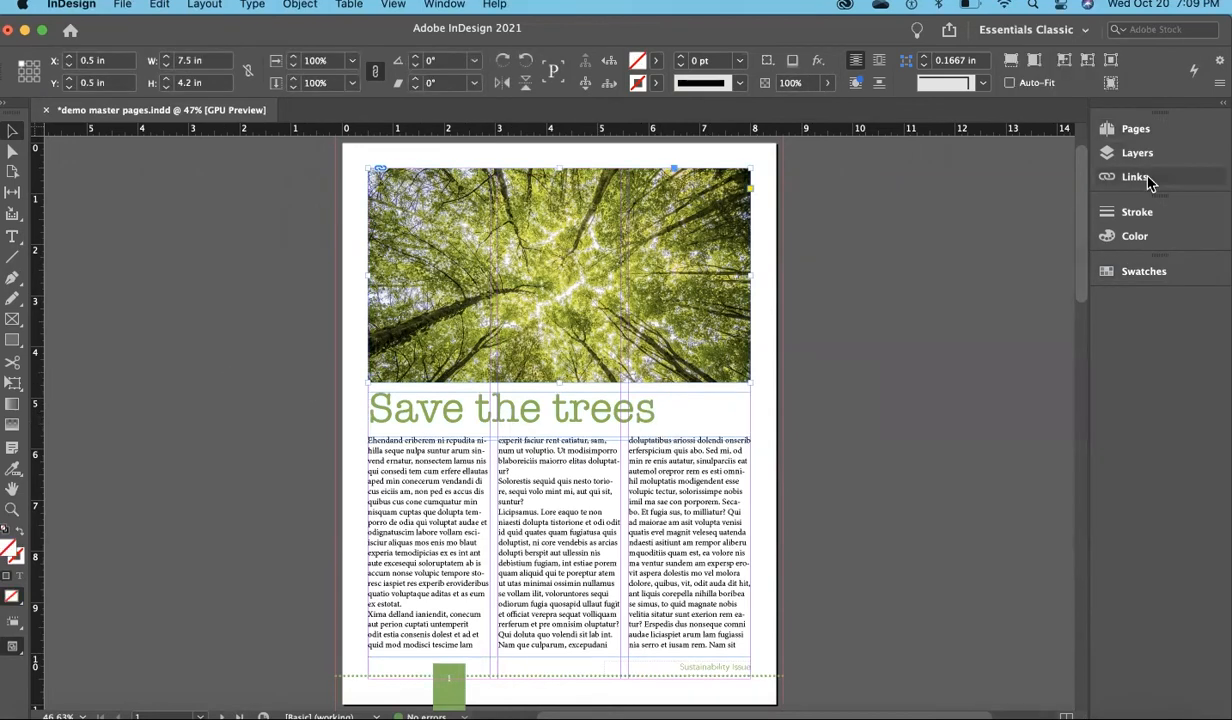
Examine the full link information of trees.jpg, open its original in the default viewer, and close it again.
click(1149, 180)
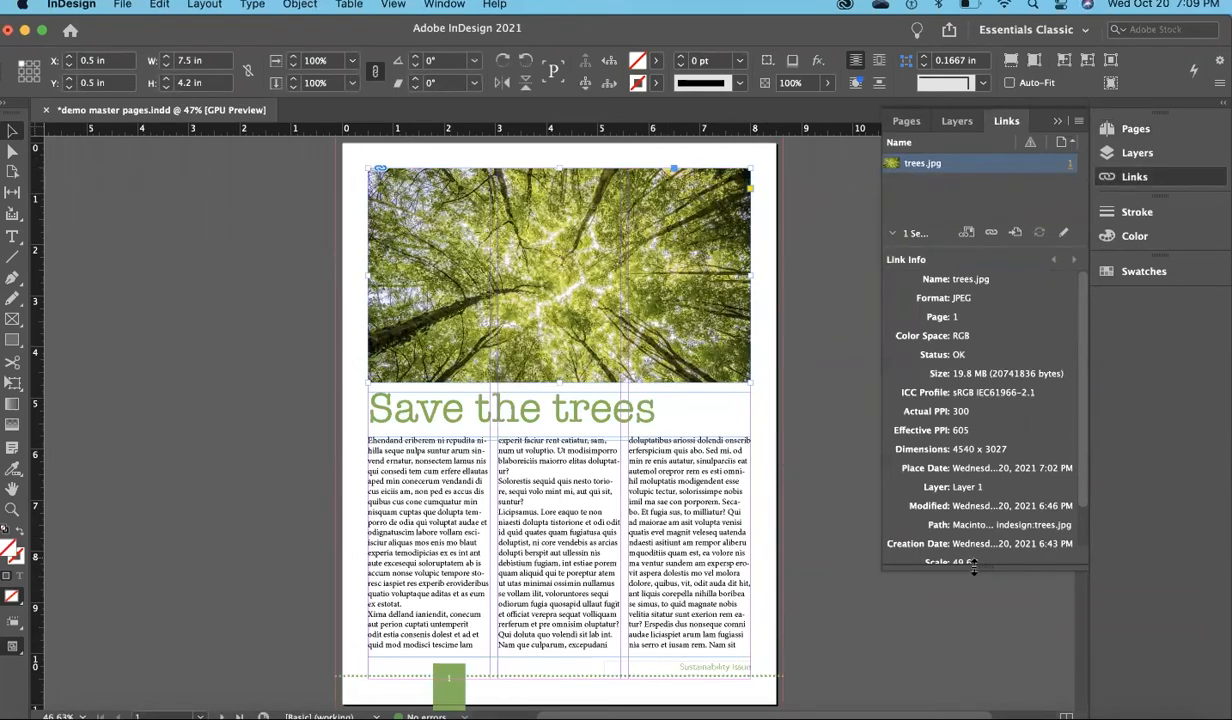
drag(984, 564, 995, 336)
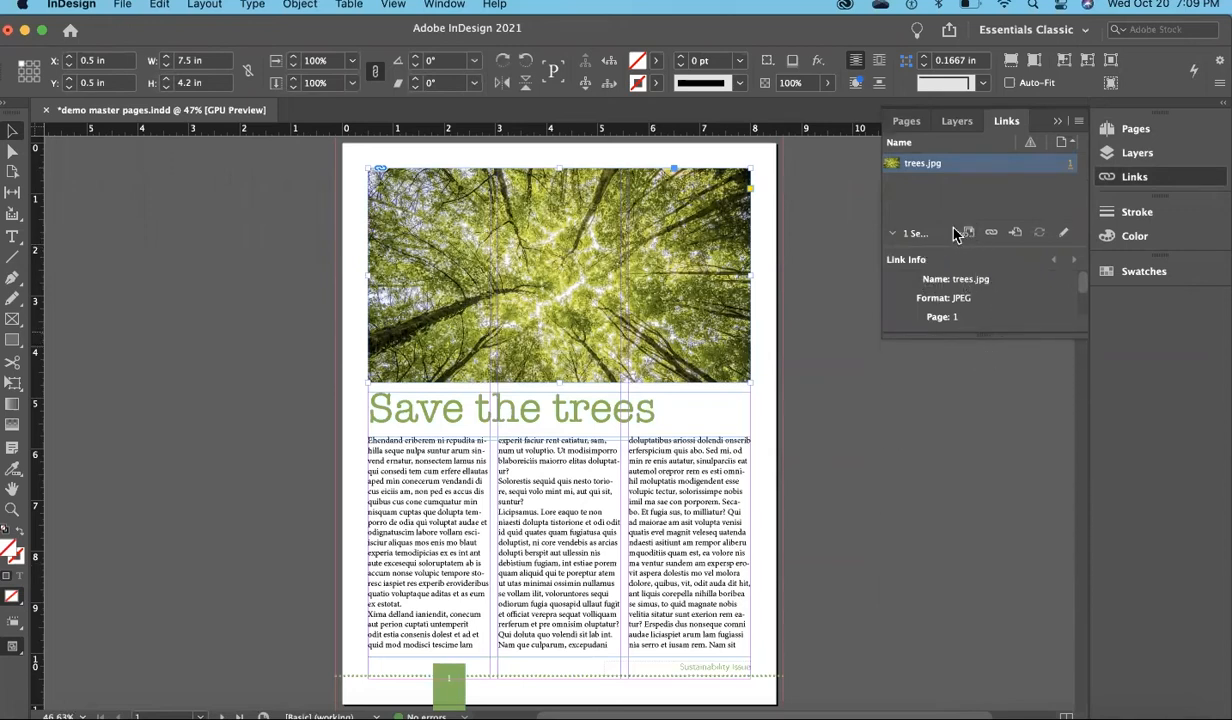
drag(994, 336, 995, 640)
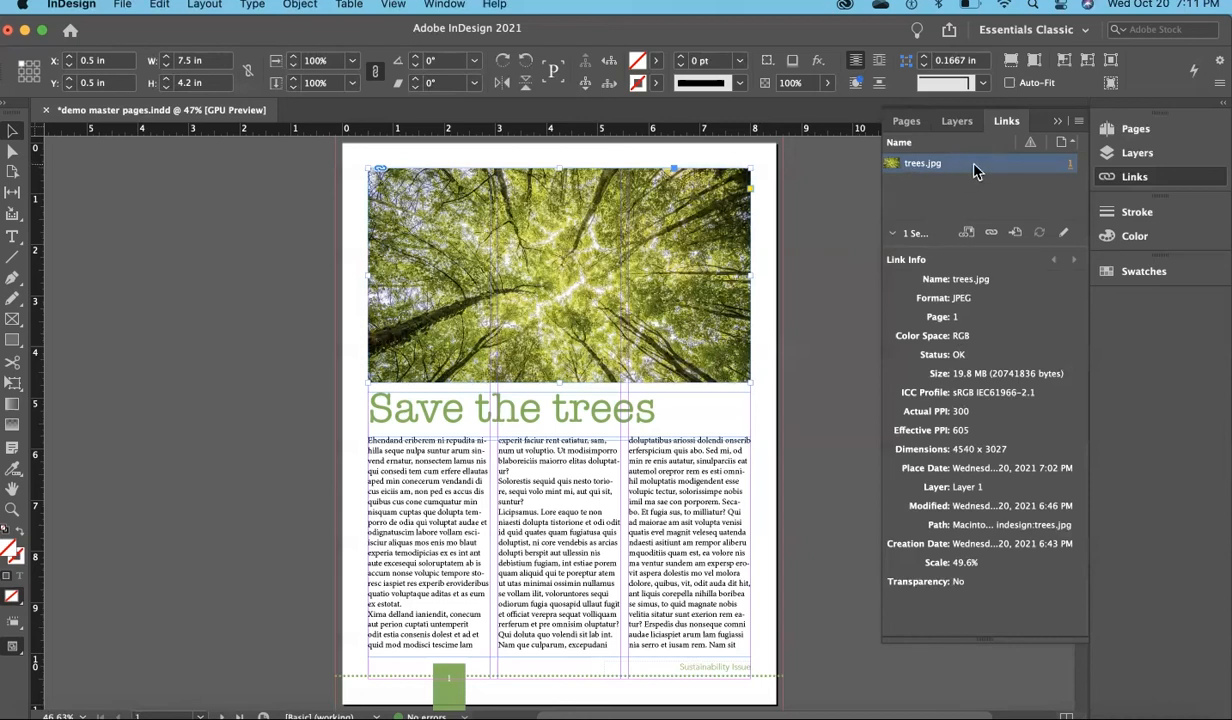
click(1064, 238)
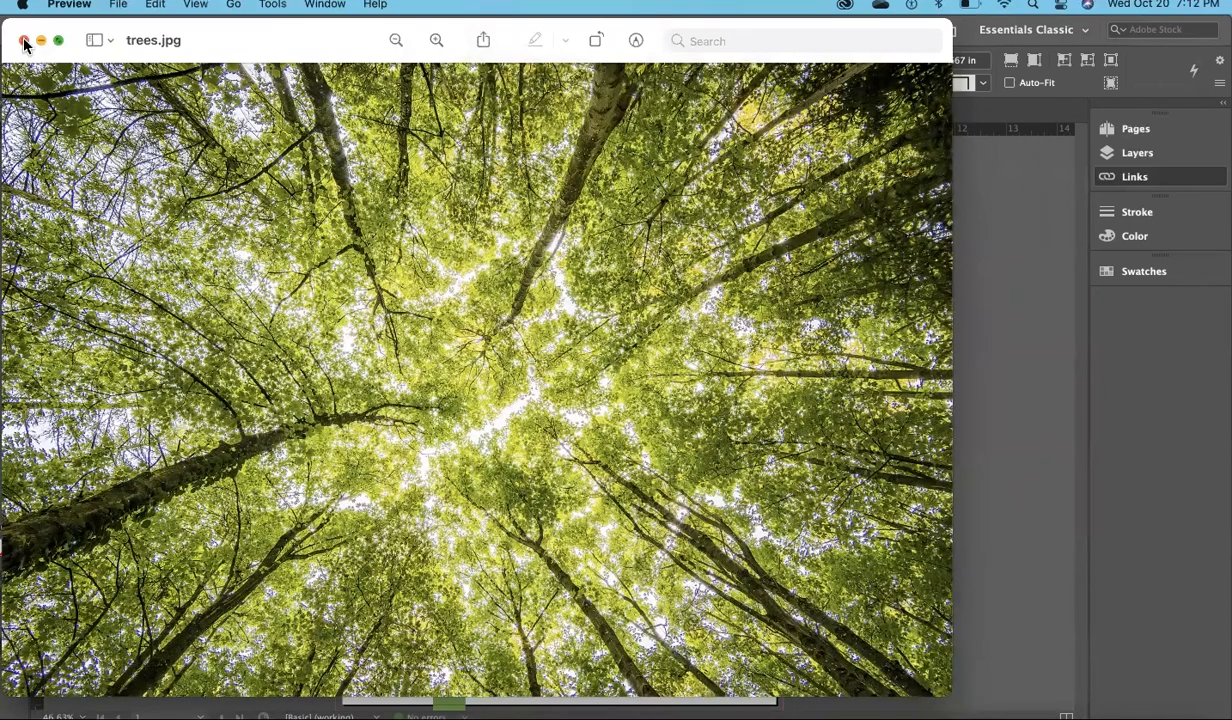
click(24, 41)
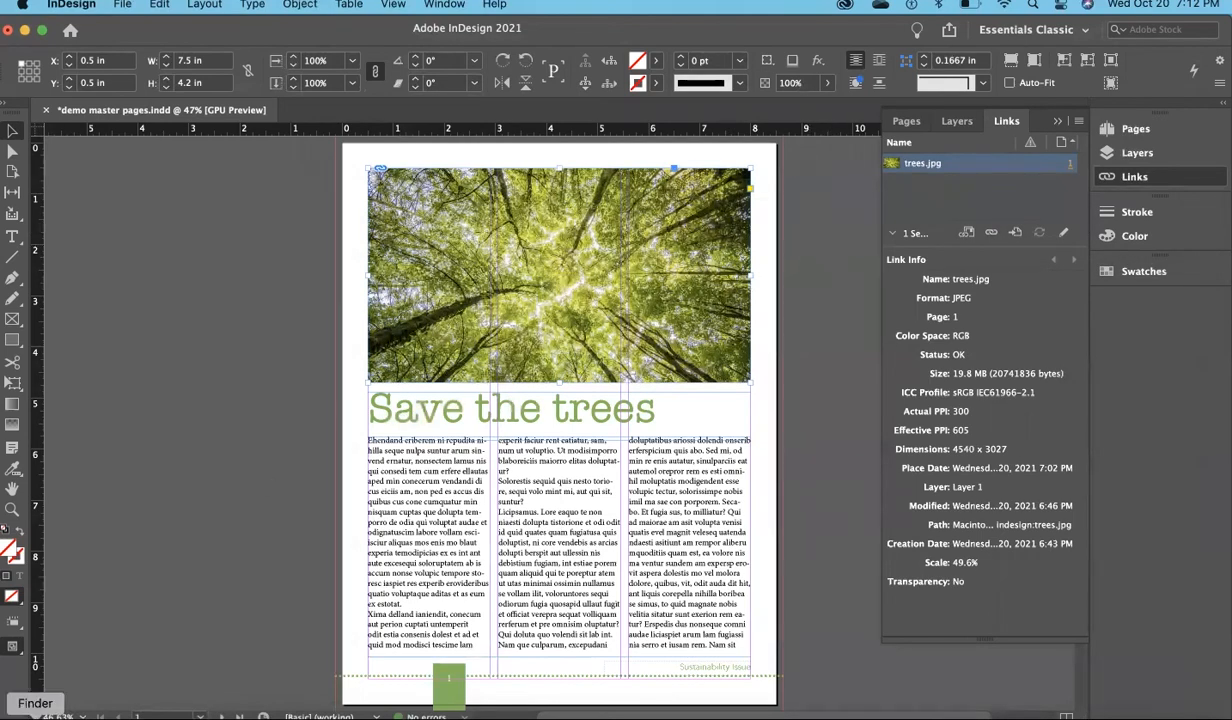
Switch to Finder and open trees.jpg from the Week 8 - indesign folder with Adobe Photoshop 2021.
click(45, 690)
click(641, 222)
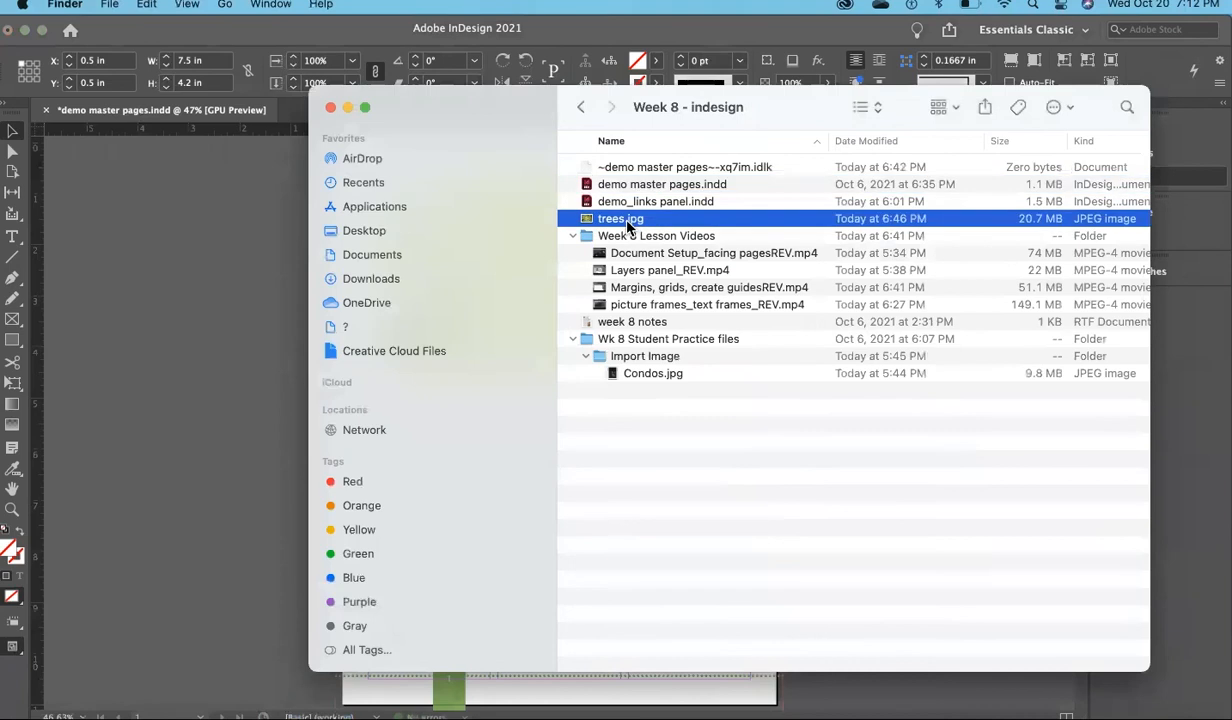
right_click(636, 222)
mouse_move(680, 249)
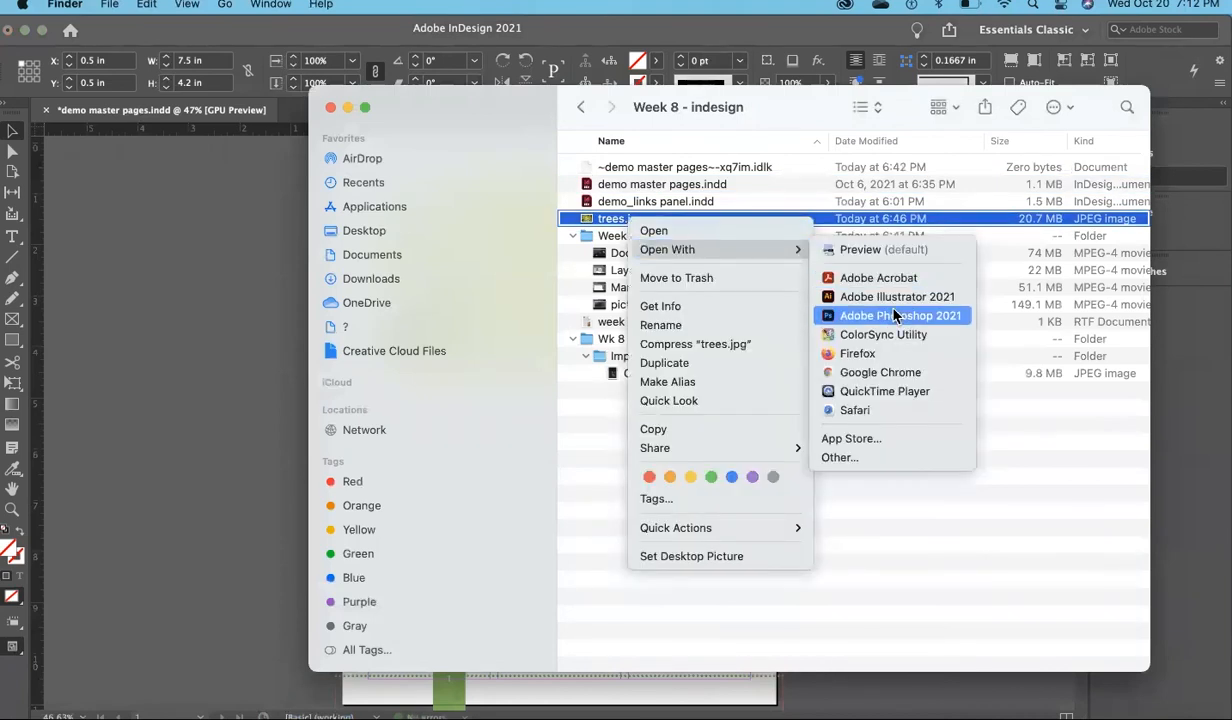
click(860, 312)
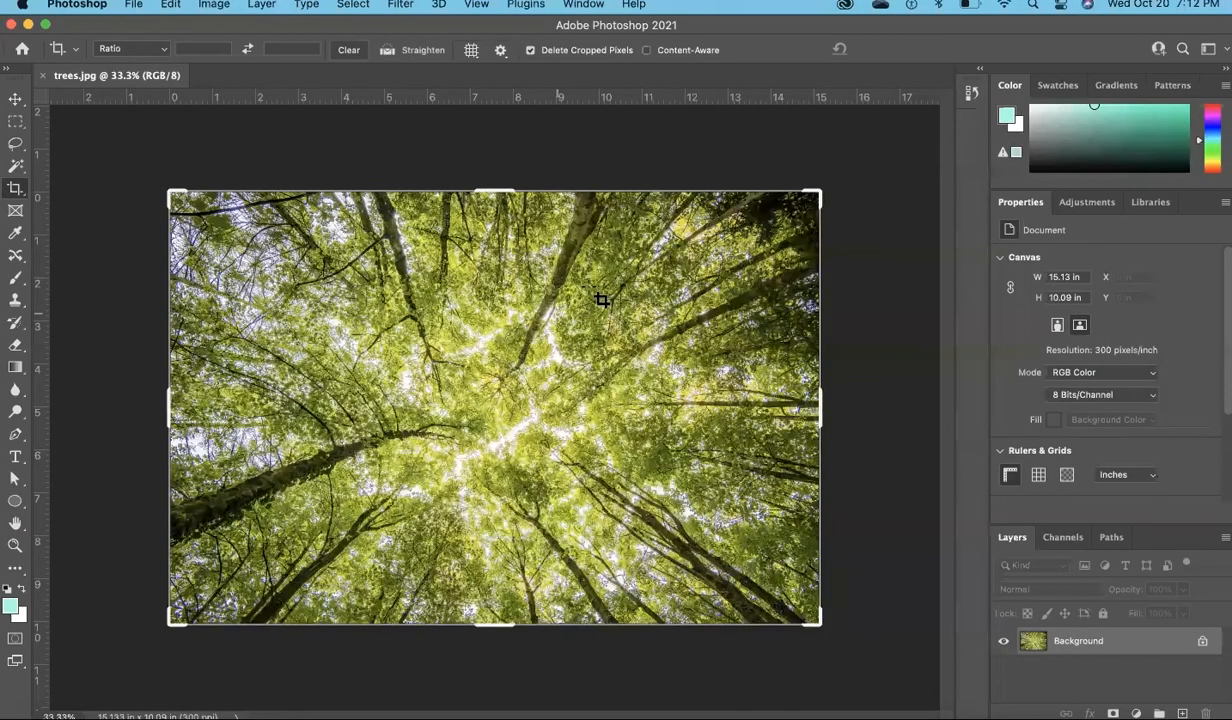
Convert the trees.jpg image to CMYK color mode, accepting the U.S. Web Coated (SWOP) v2 profile.
click(14, 97)
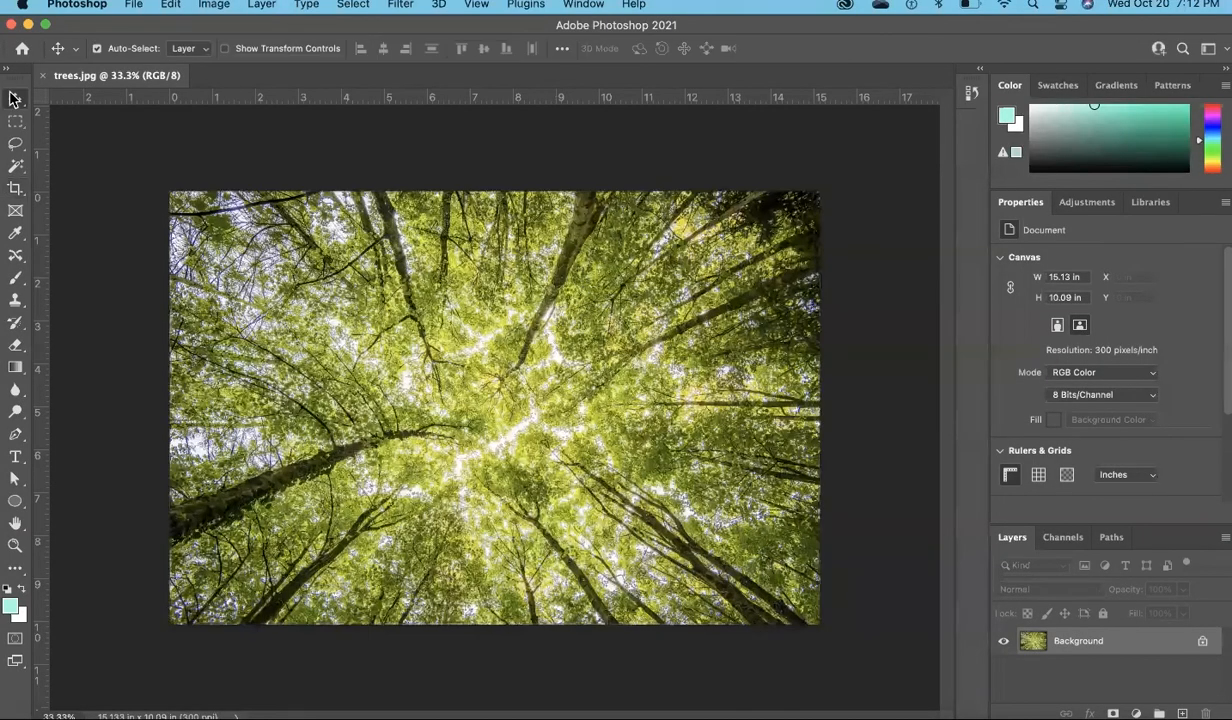
click(202, 7)
mouse_move(212, 26)
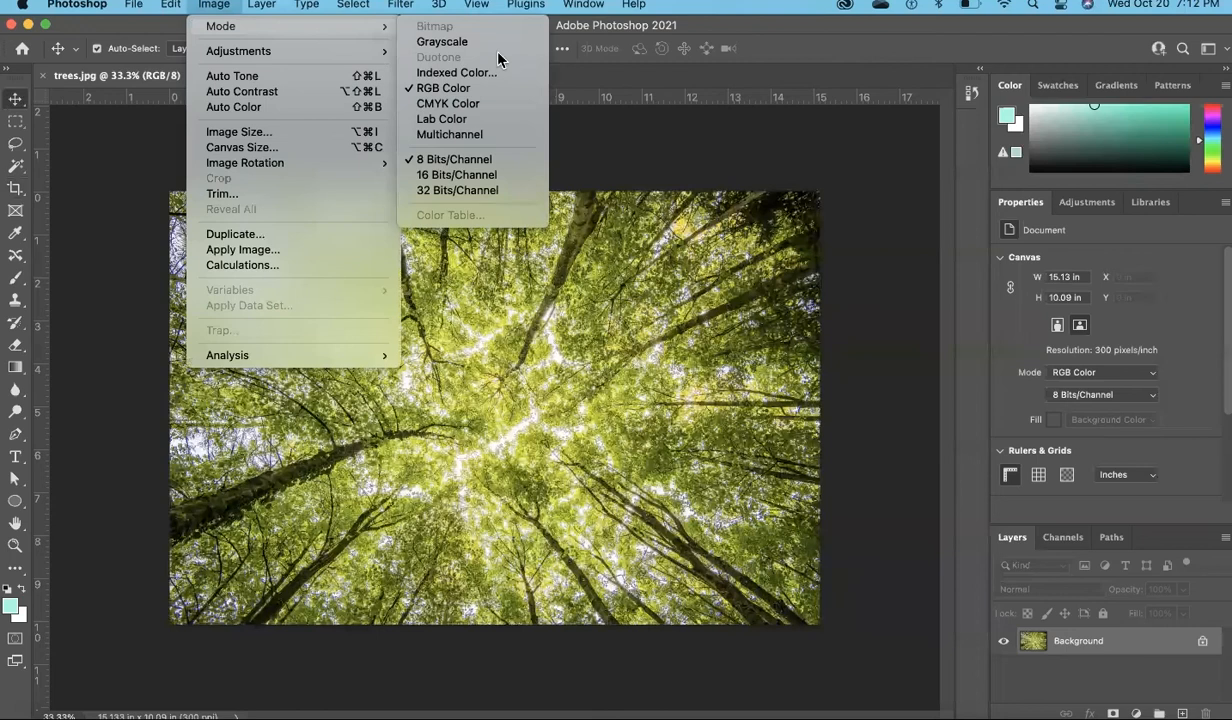
click(476, 108)
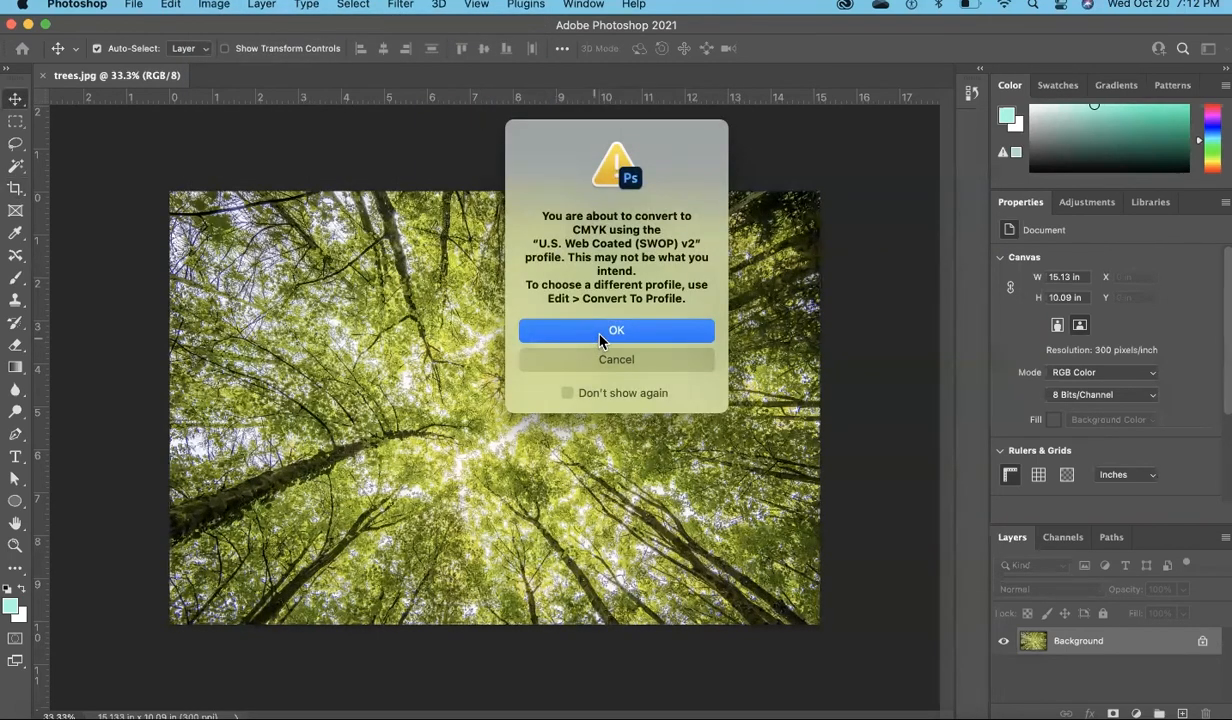
click(601, 335)
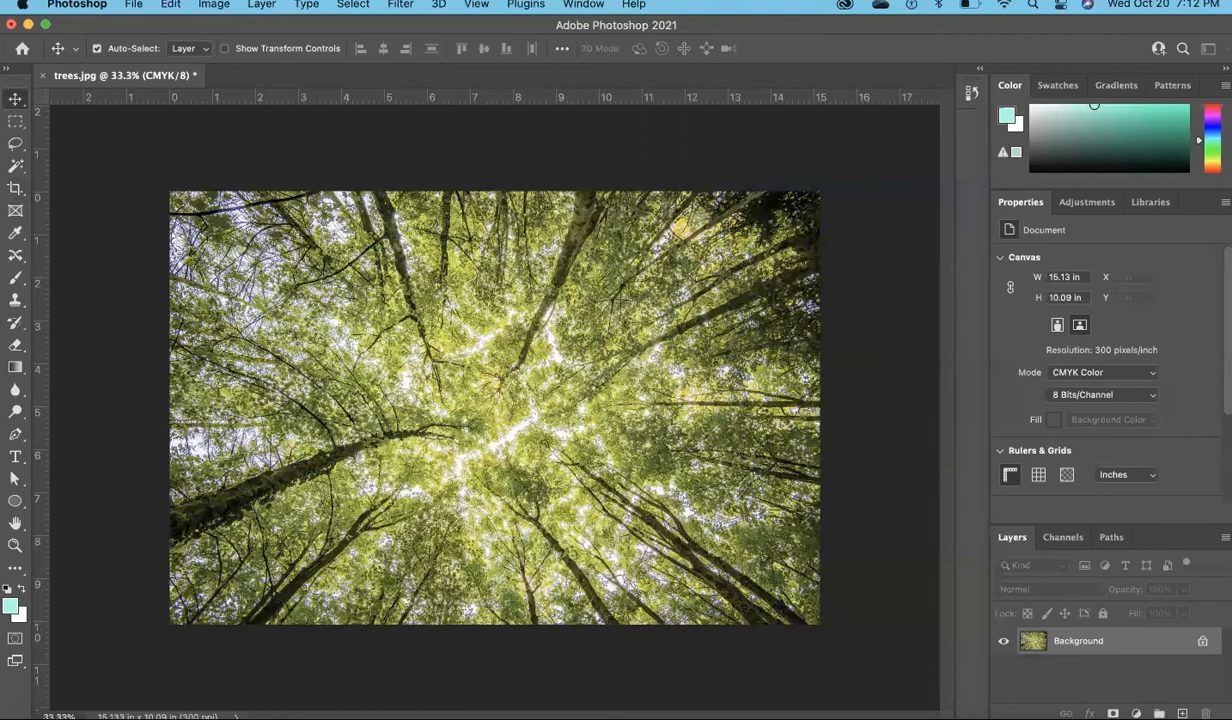
Check the dimensions and resolution of trees.jpg in the Image Size settings.
click(220, 8)
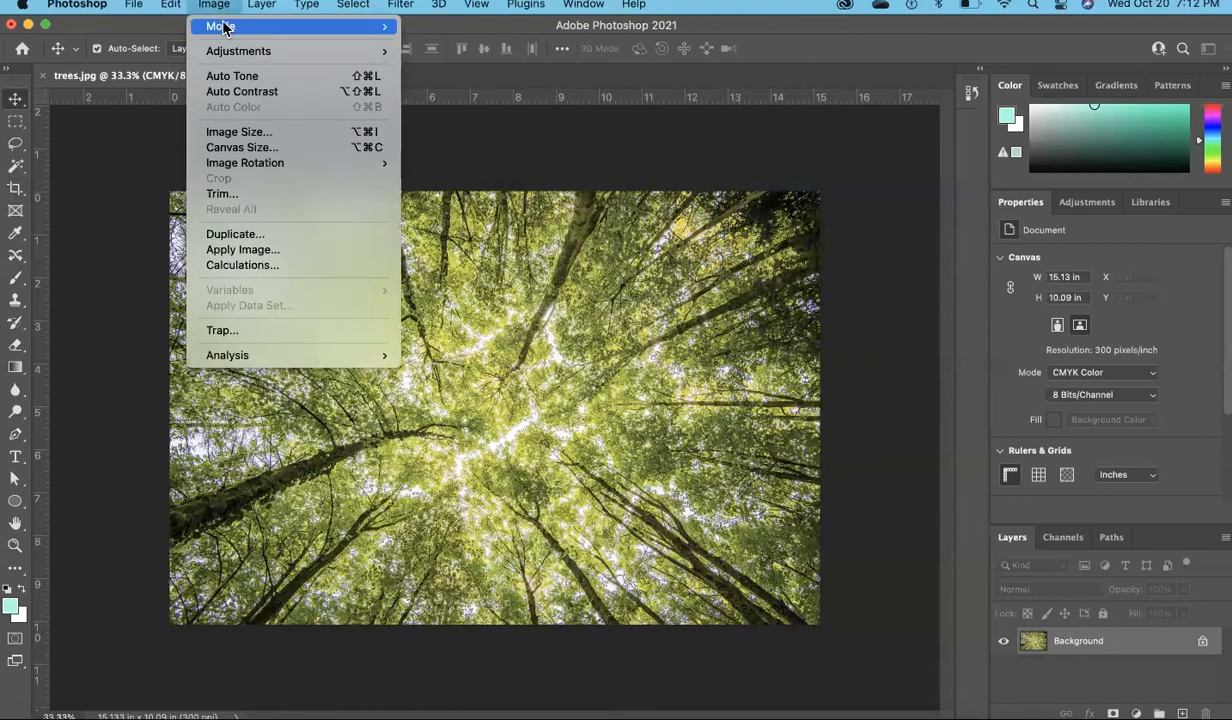
click(282, 137)
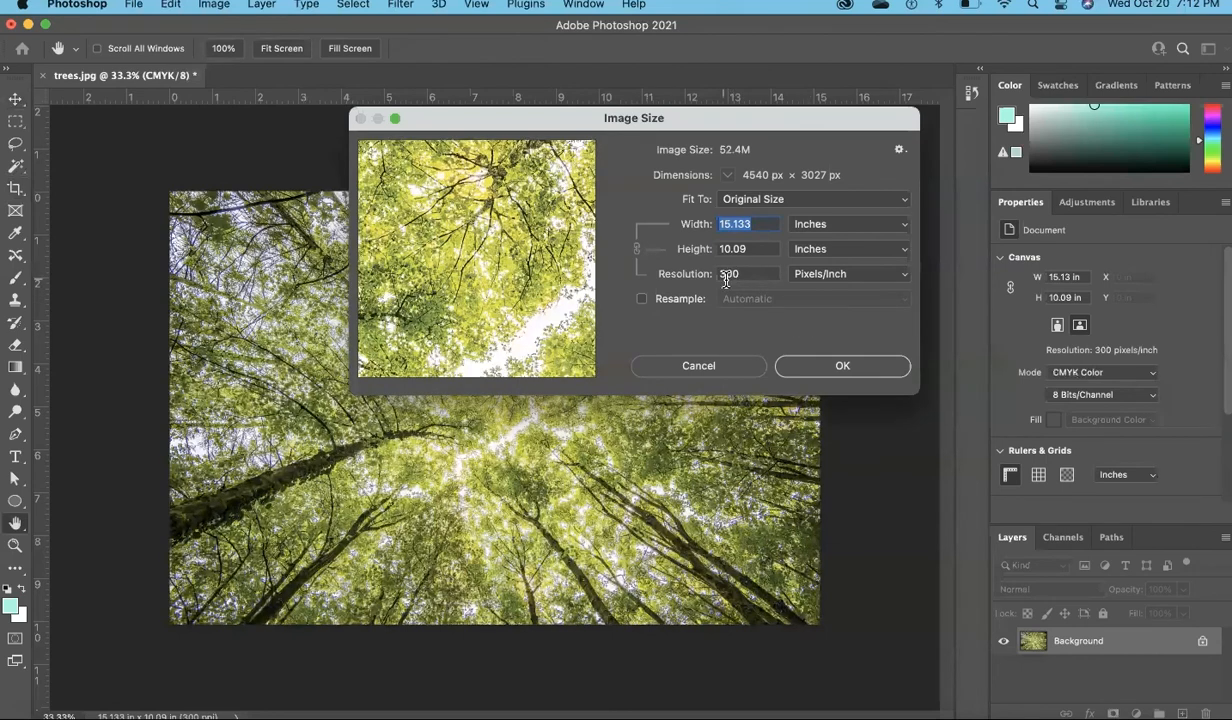
click(840, 370)
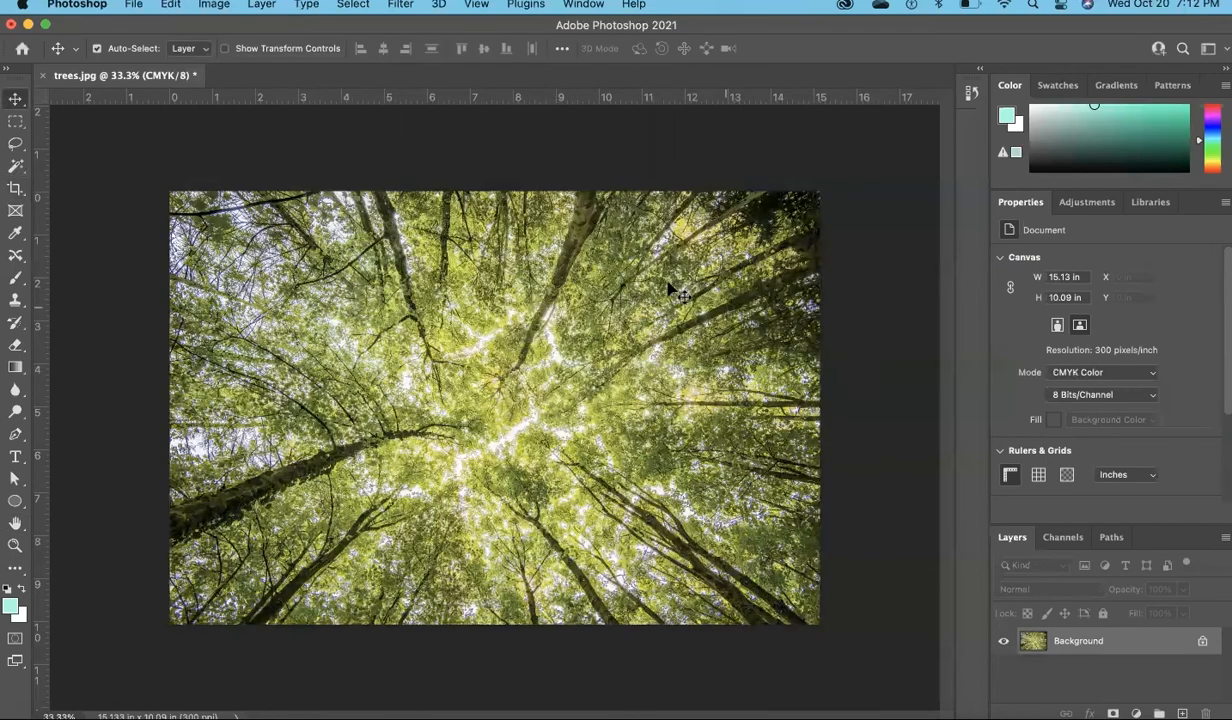
Save the CMYK version of trees.jpg over the original file and switch back to Adobe InDesign 2021.
click(131, 6)
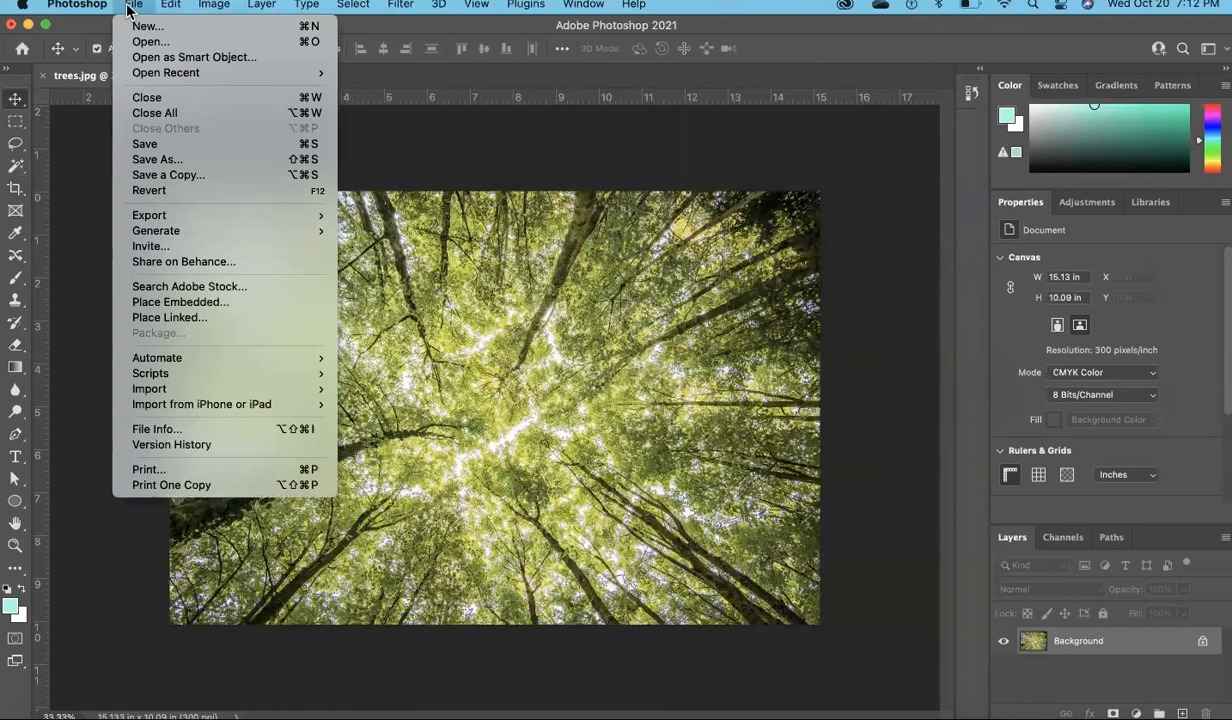
click(156, 145)
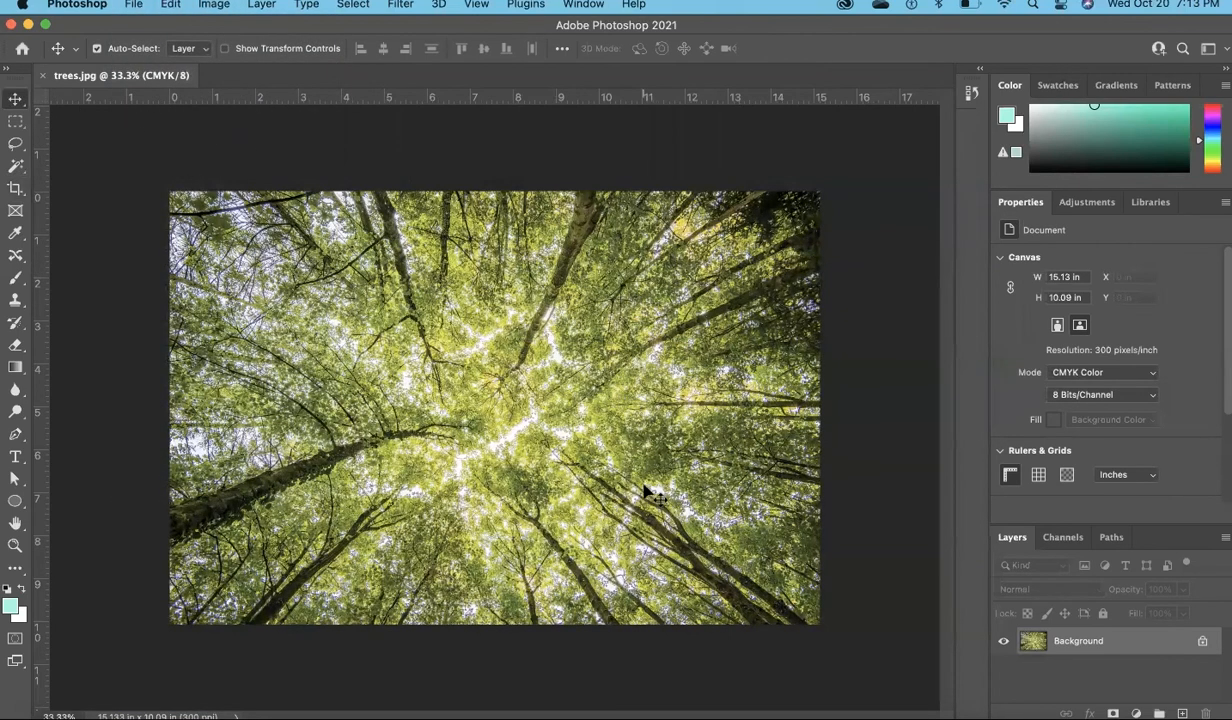
click(444, 695)
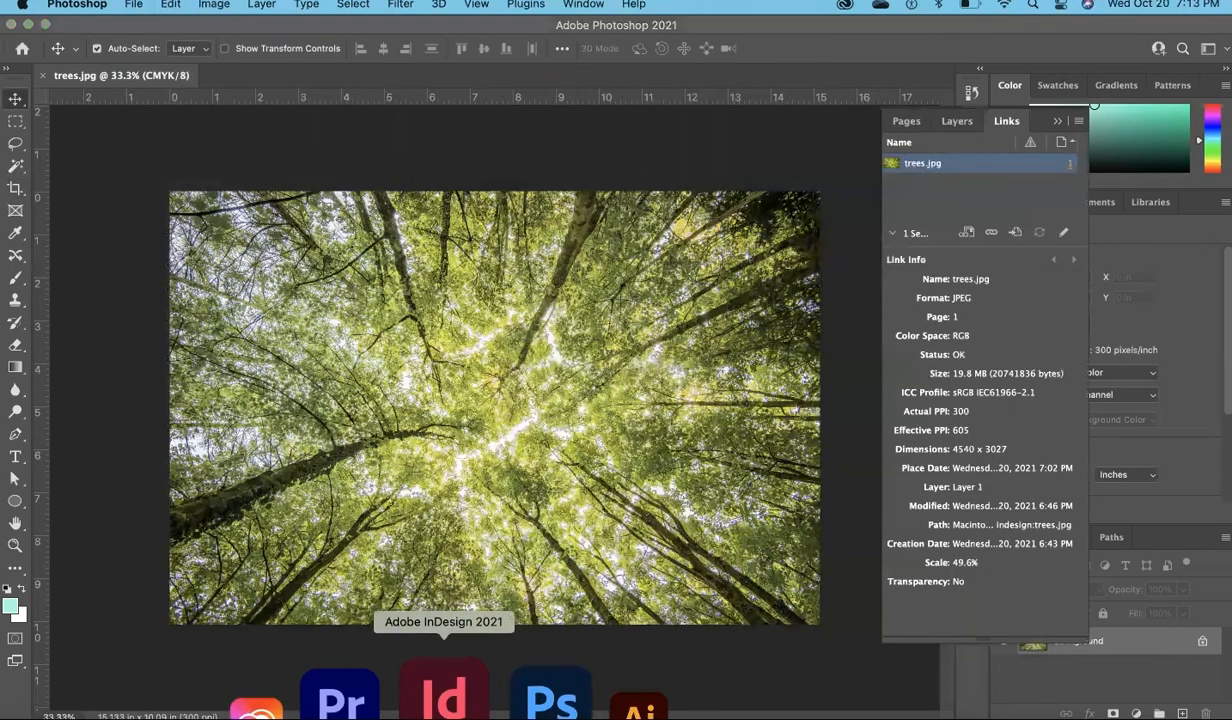